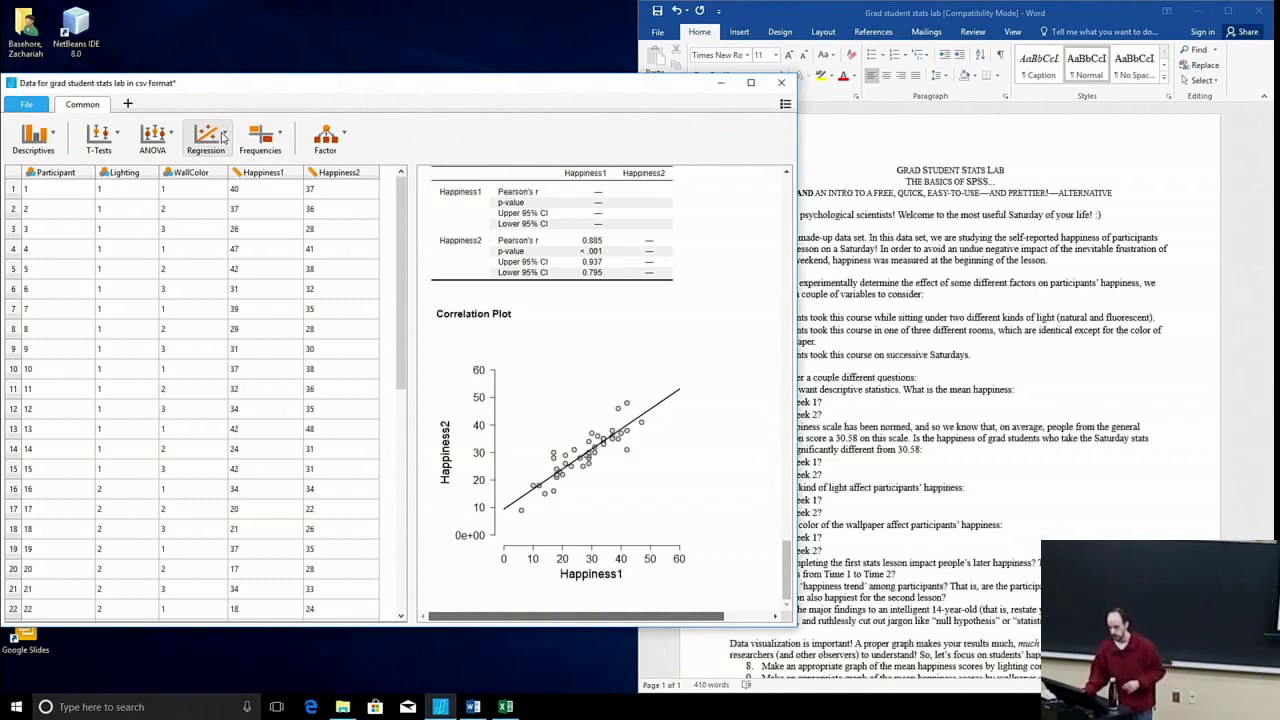
# - Start a new Linear Regression analysis from the Regression menu
pyautogui.click(224, 137)
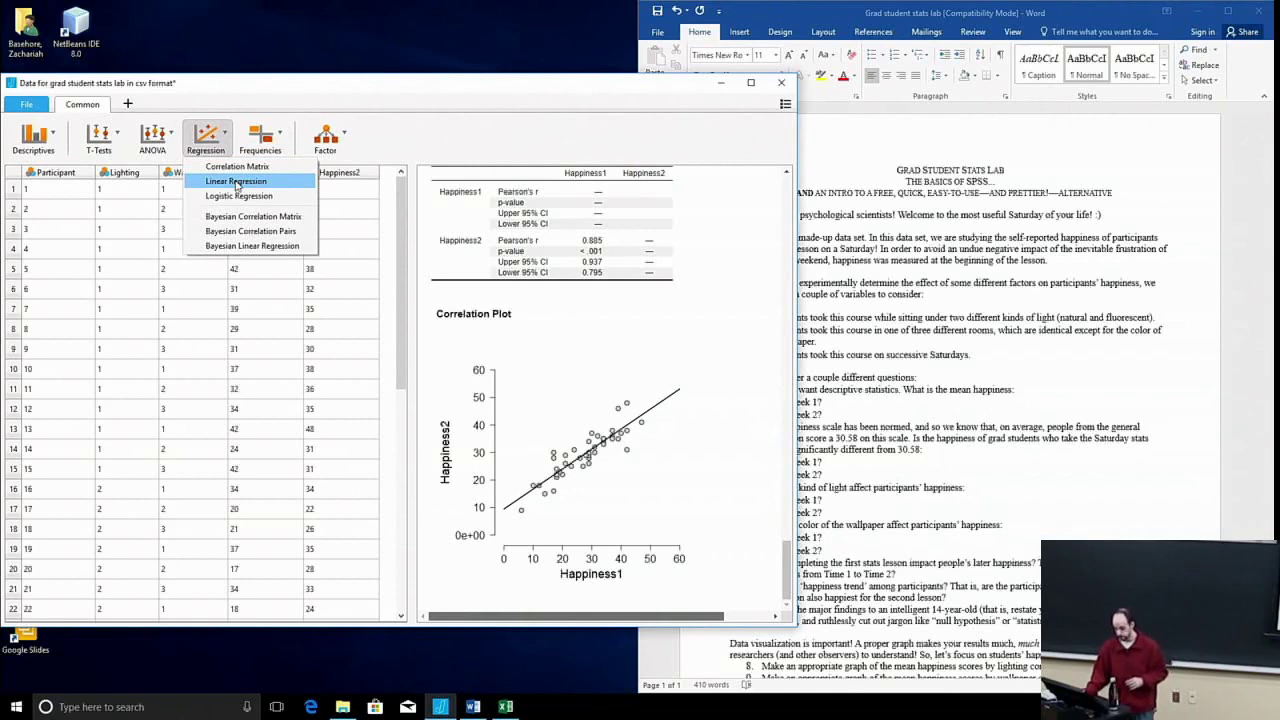
pyautogui.click(236, 181)
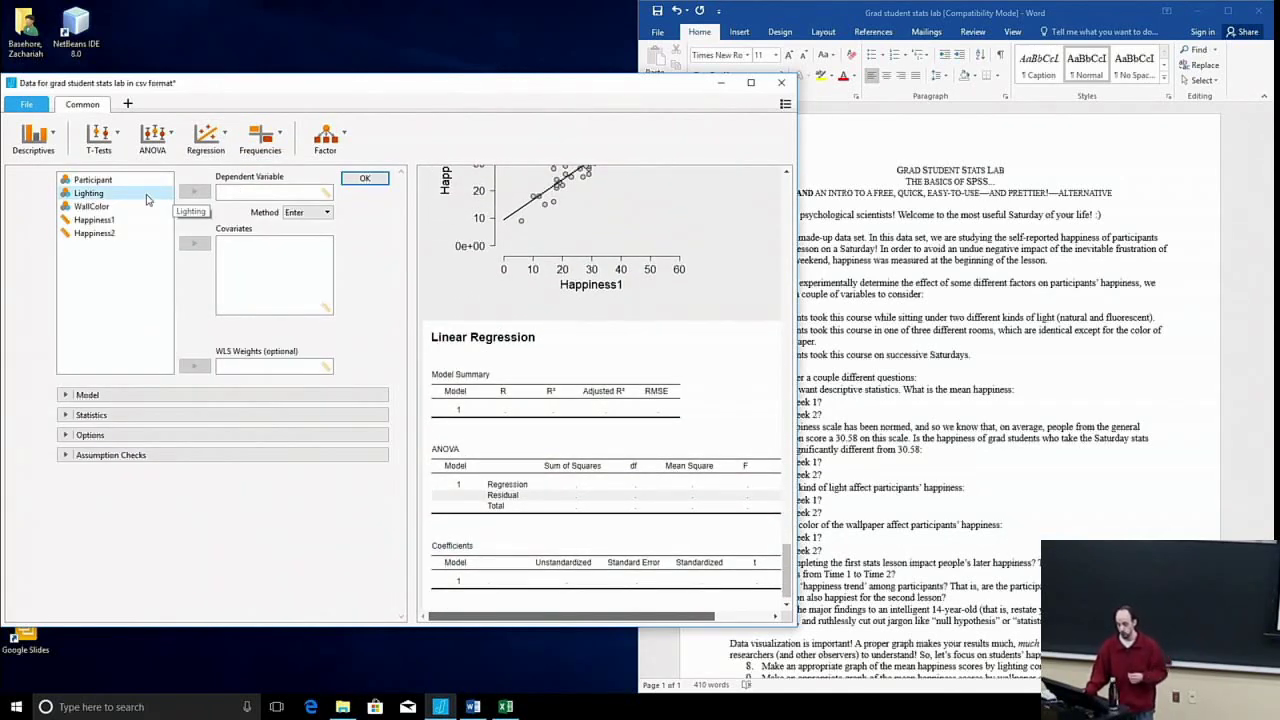
# - Assign Lighting, WallColor and Happiness1 as covariates and Happiness2 as the dependent variable
pyautogui.click(146, 195)
pyautogui.click(201, 245)
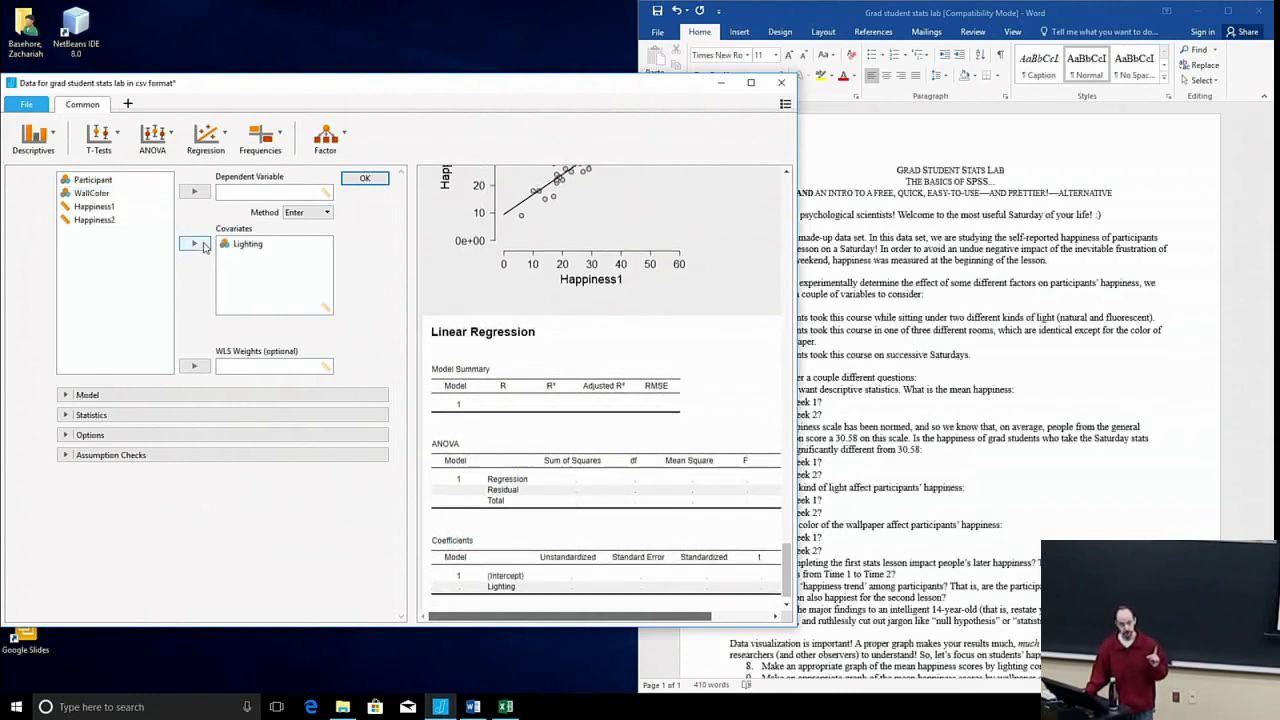
pyautogui.click(135, 196)
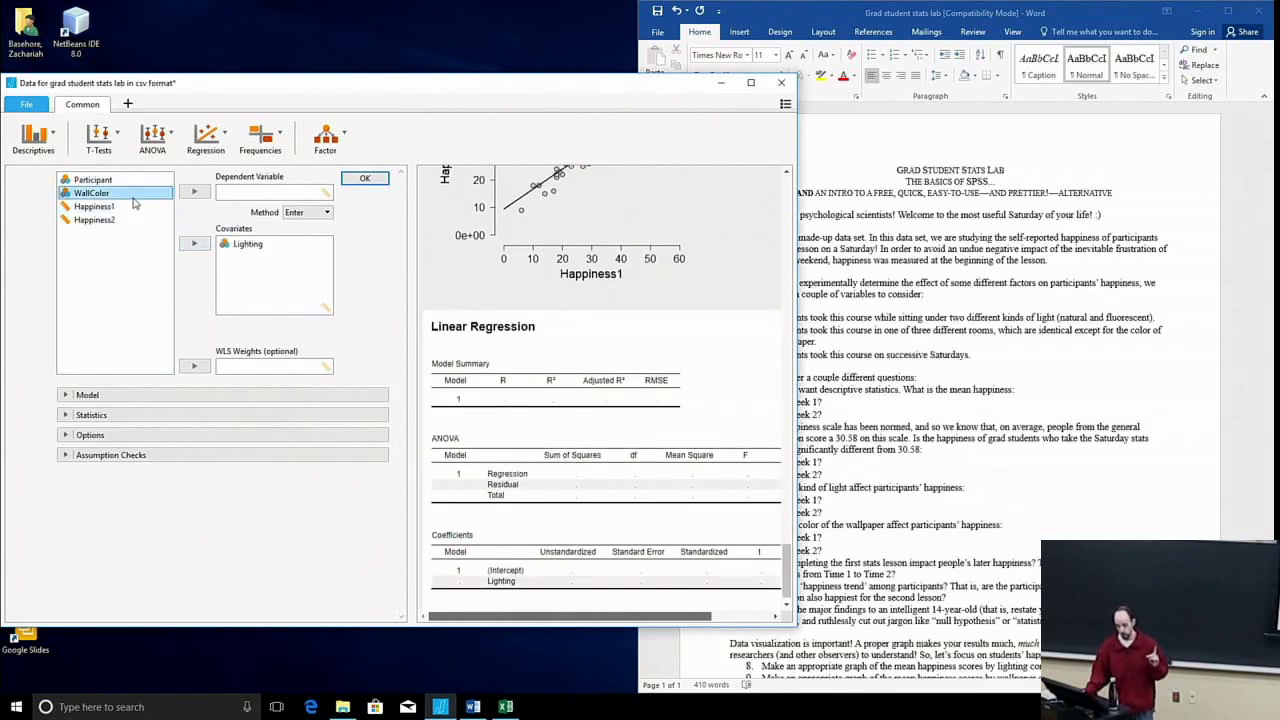
pyautogui.click(193, 245)
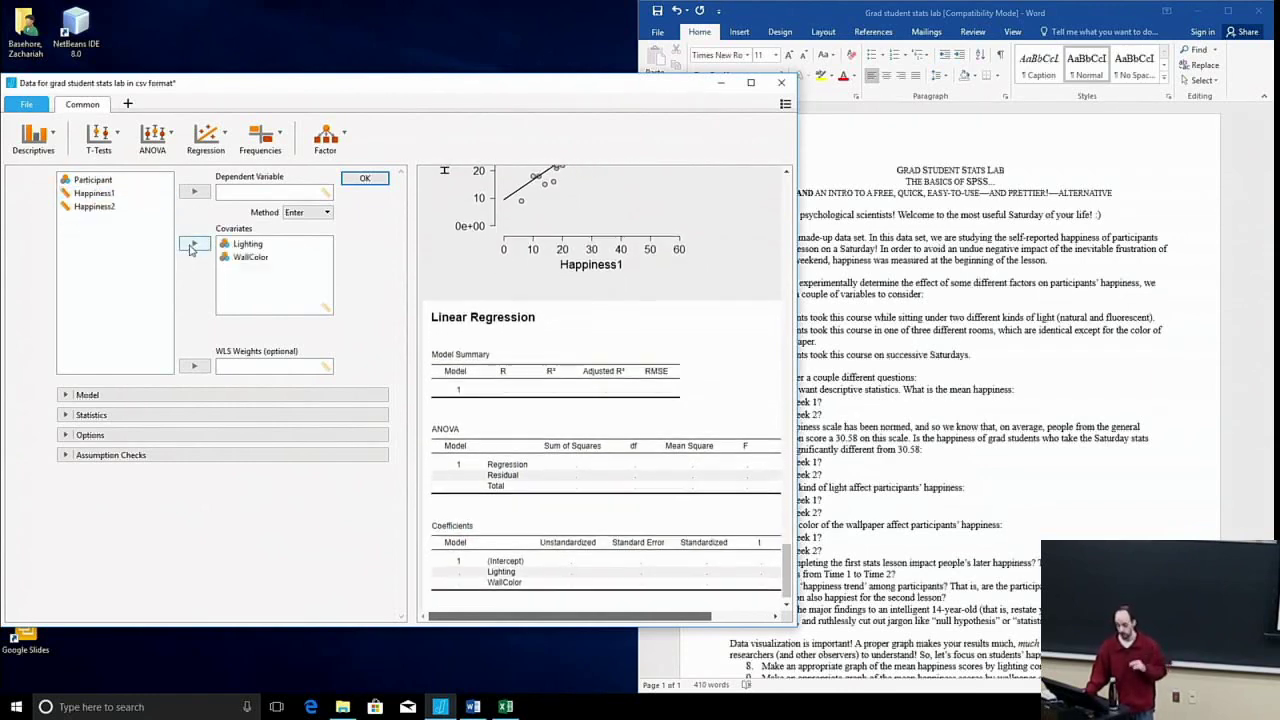
pyautogui.click(145, 194)
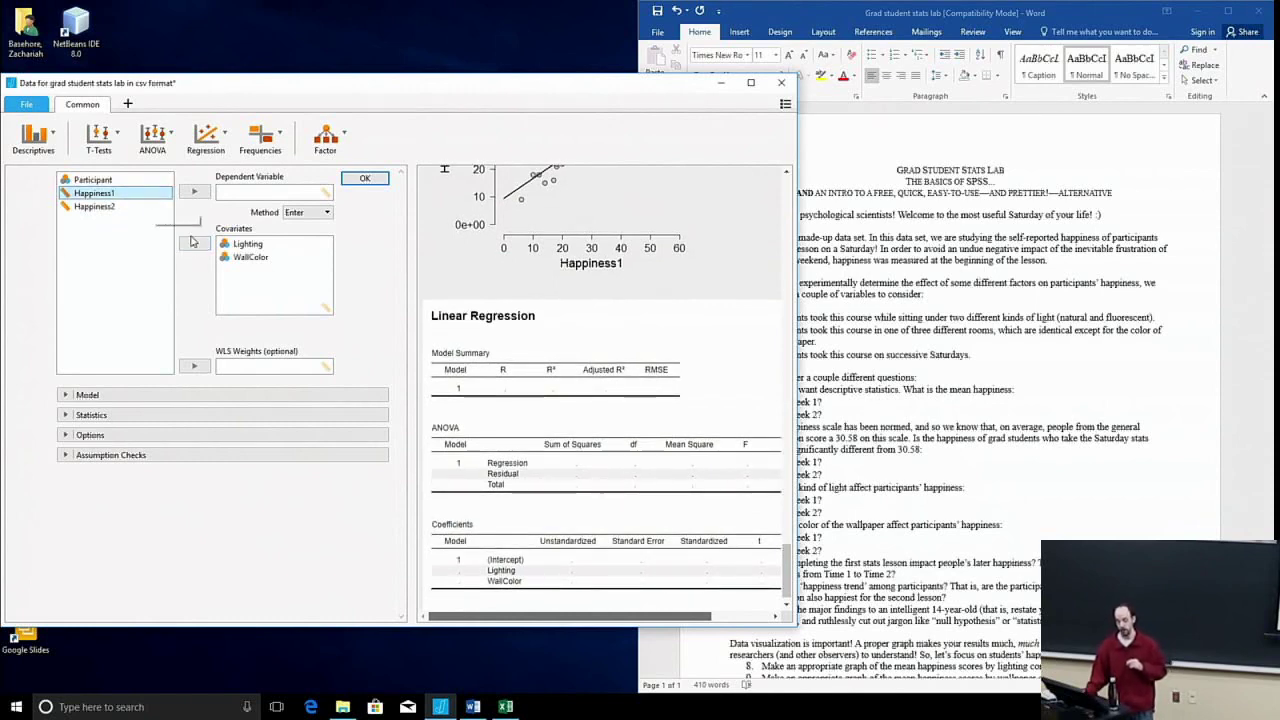
pyautogui.click(193, 243)
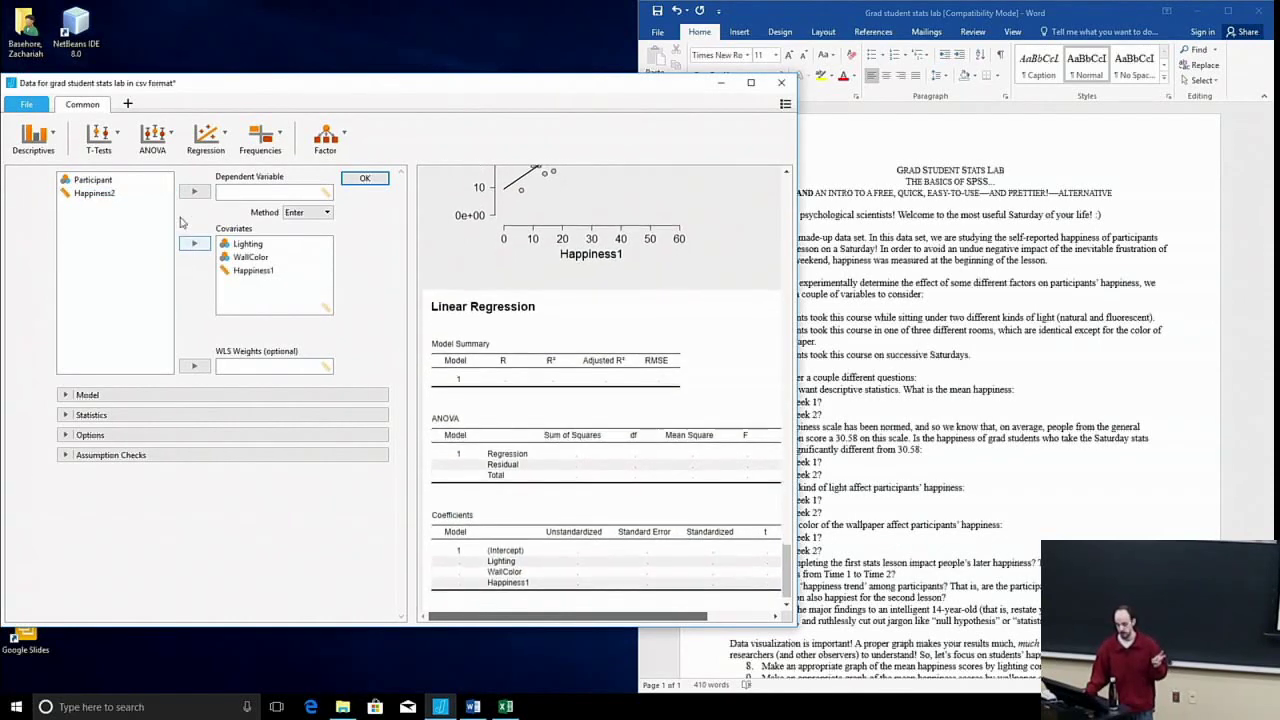
pyautogui.click(143, 194)
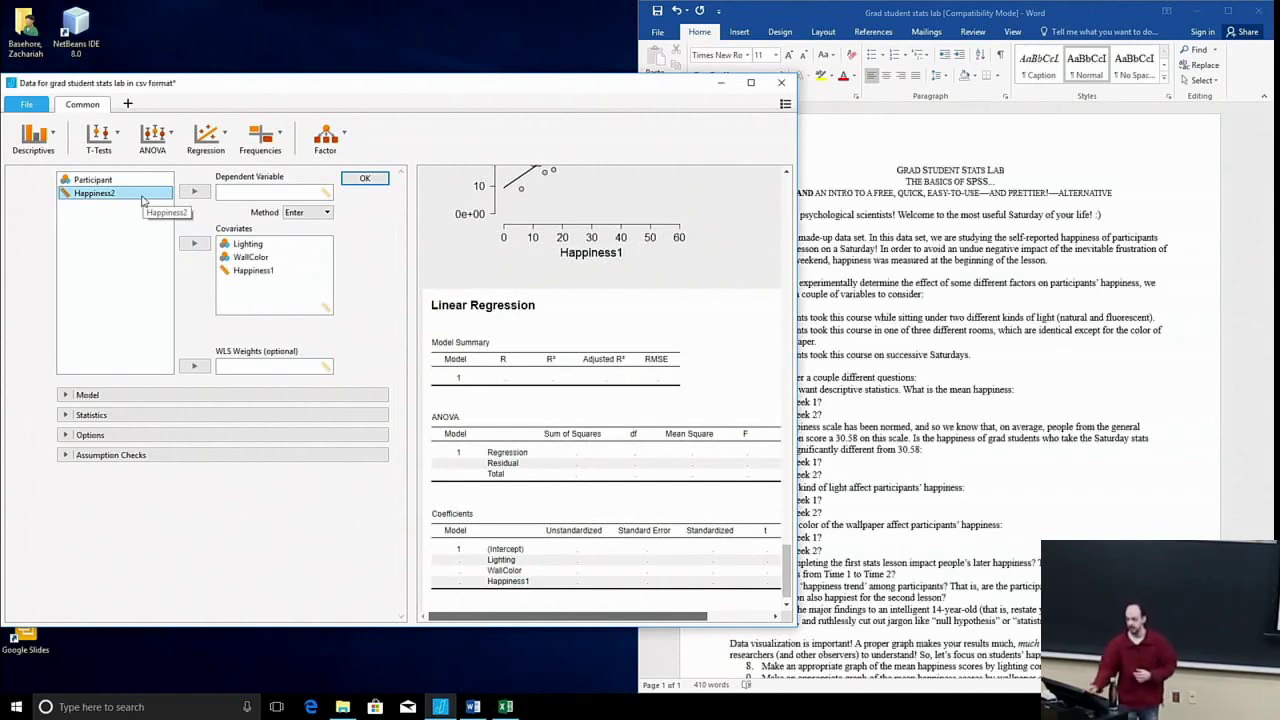
pyautogui.click(188, 196)
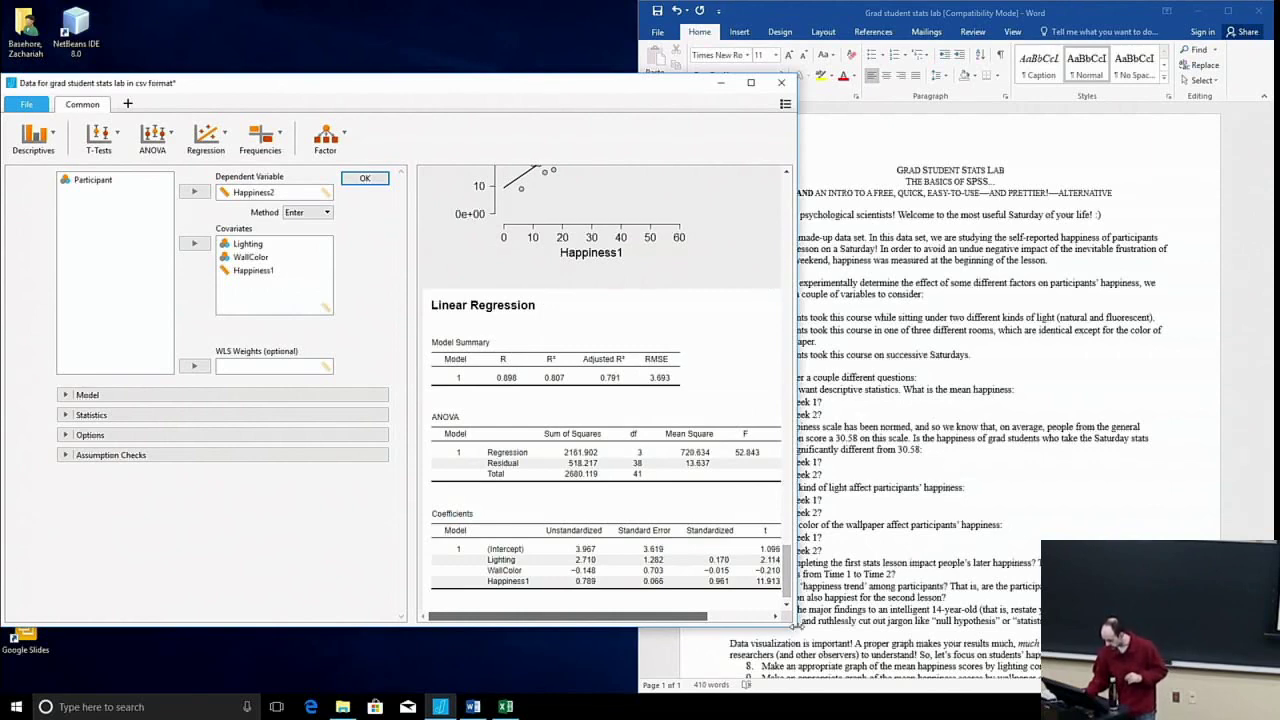
# - Widen the JASP window so the ANOVA and Coefficients tables reveal their p-value columns
pyautogui.moveTo(795, 625); pyautogui.dragTo(889, 628)
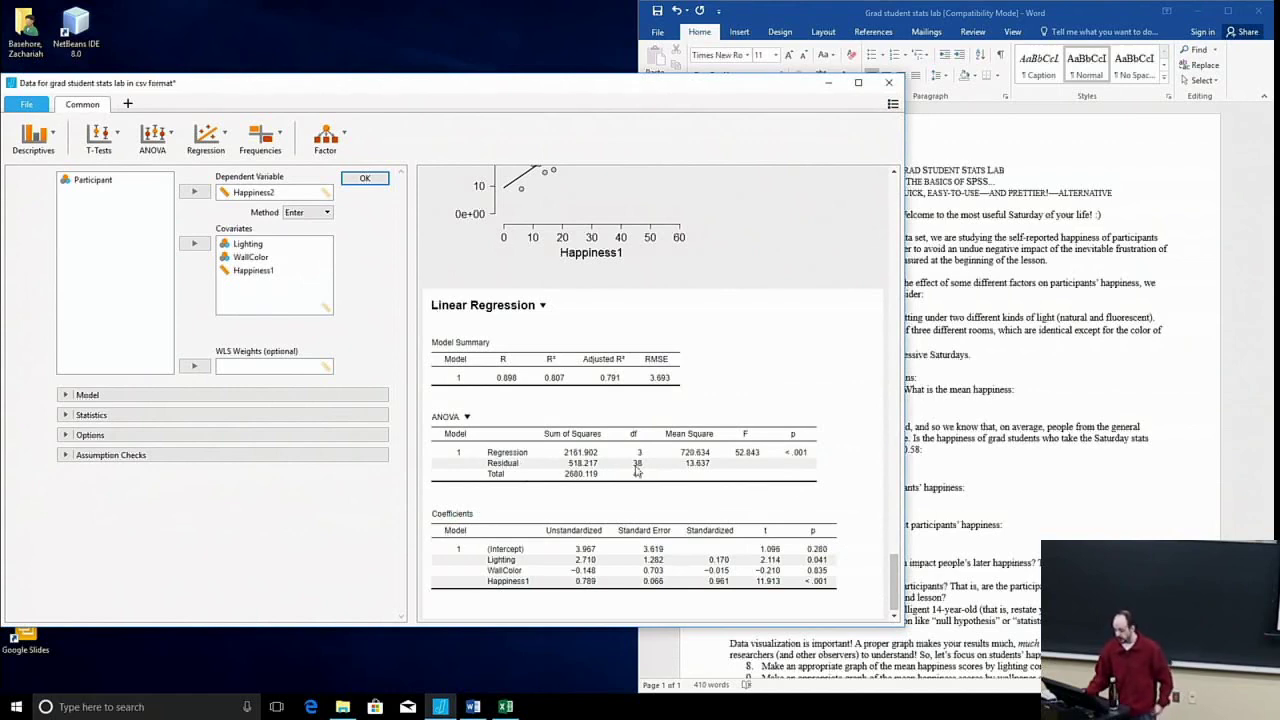
pyautogui.click(806, 462)
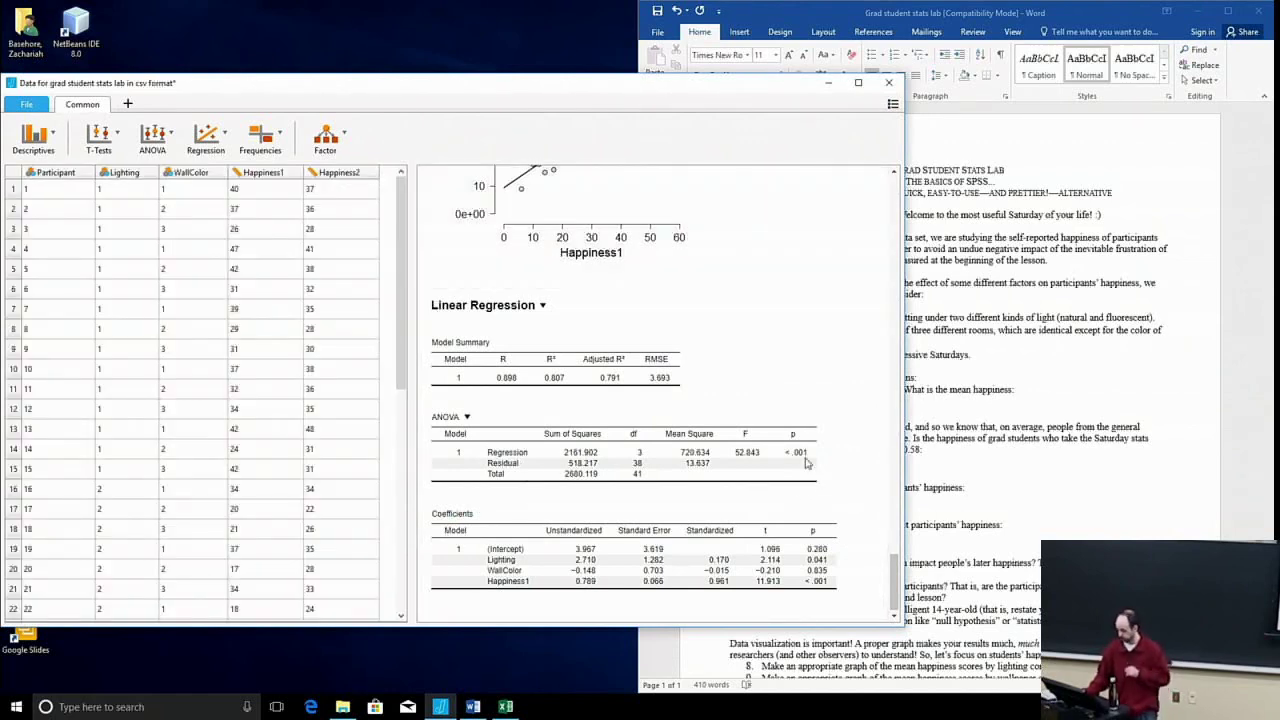
pyautogui.click(806, 462)
pyautogui.click(816, 550)
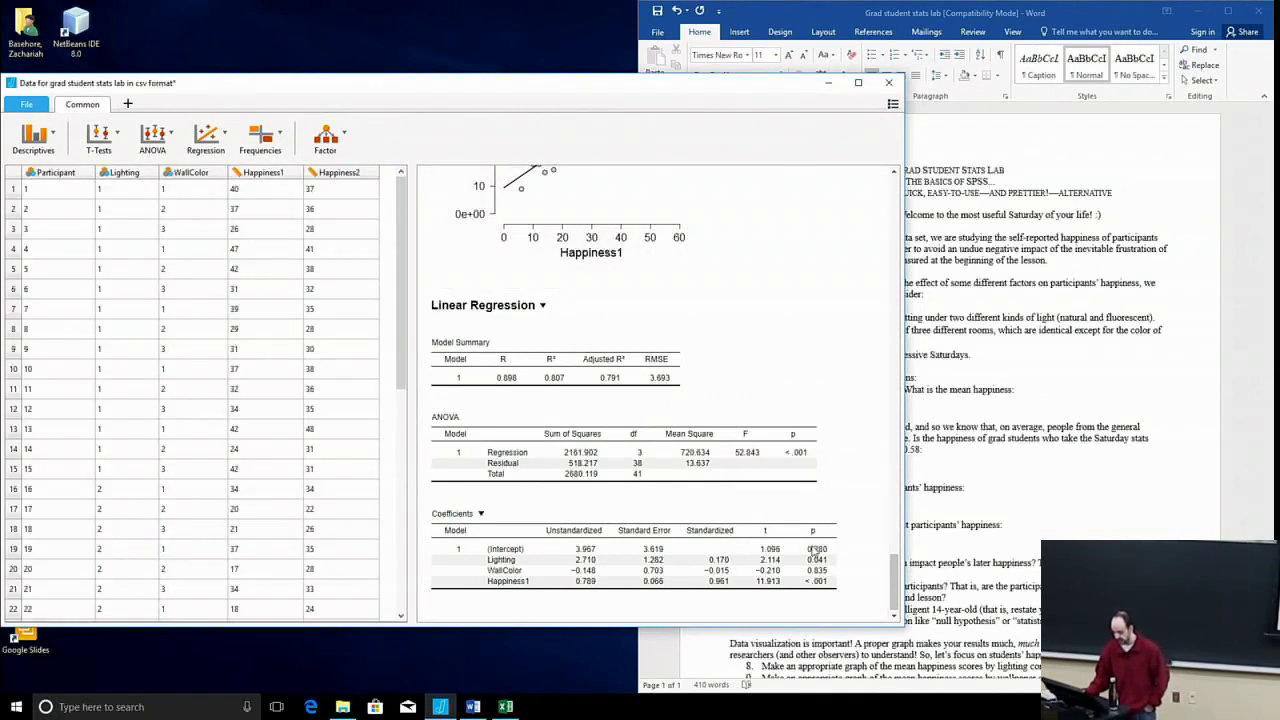
pyautogui.click(816, 550)
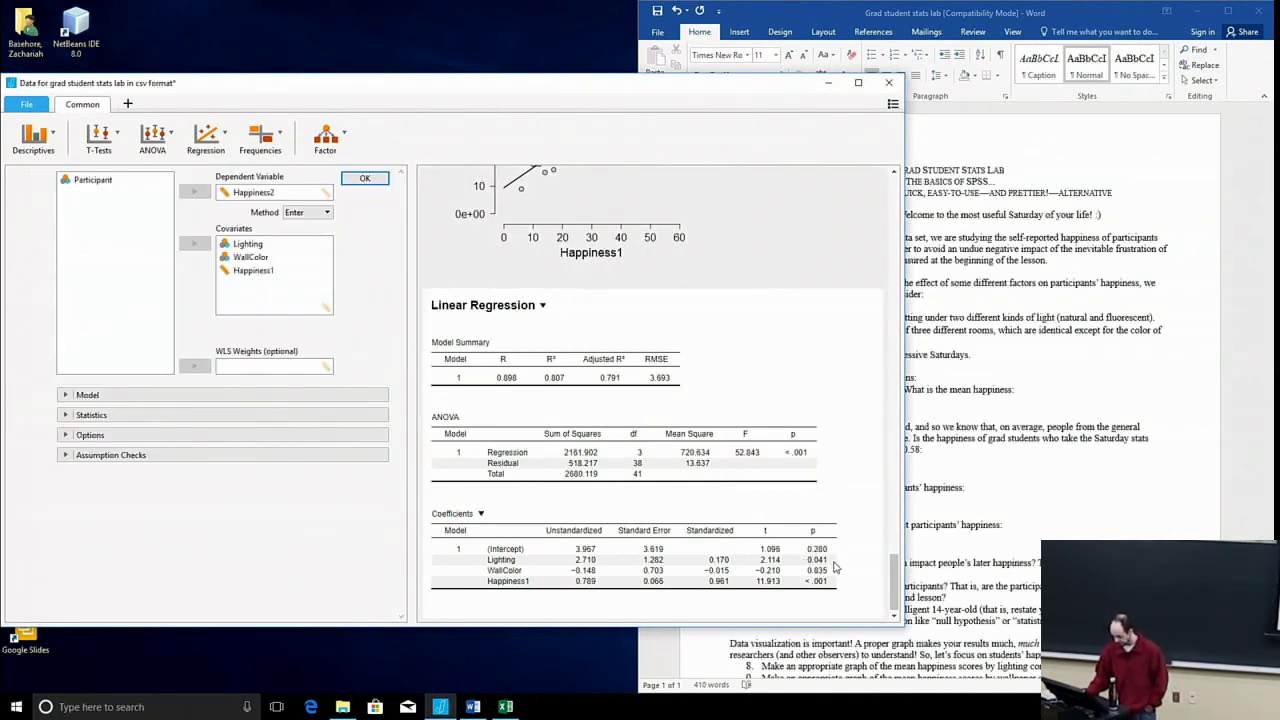
pyautogui.scroll(-1, 900, 568)
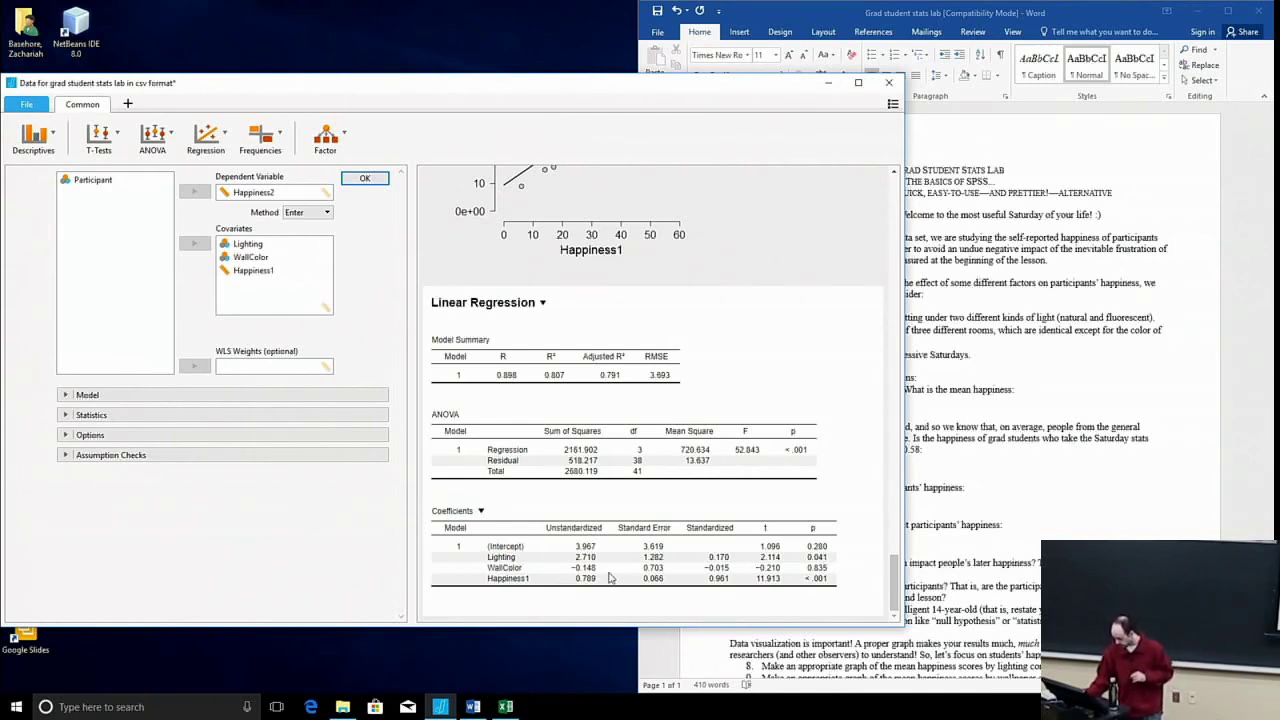
pyautogui.click(818, 567)
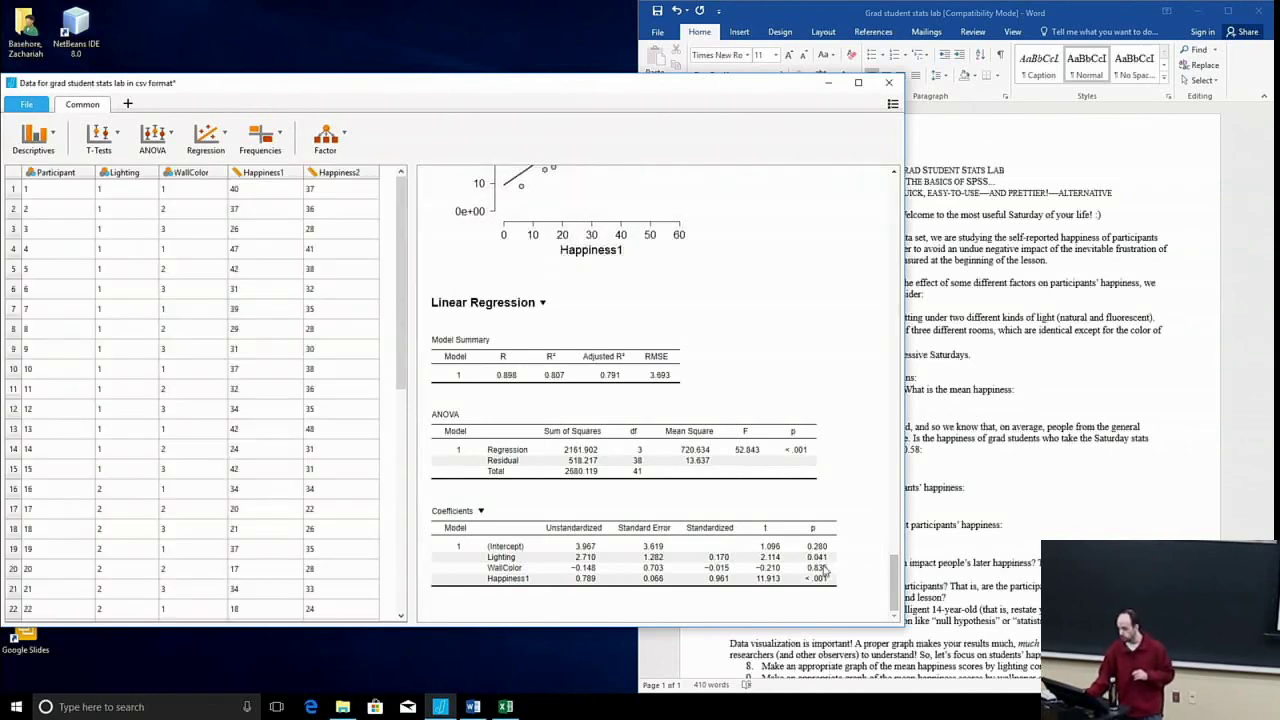
pyautogui.click(822, 566)
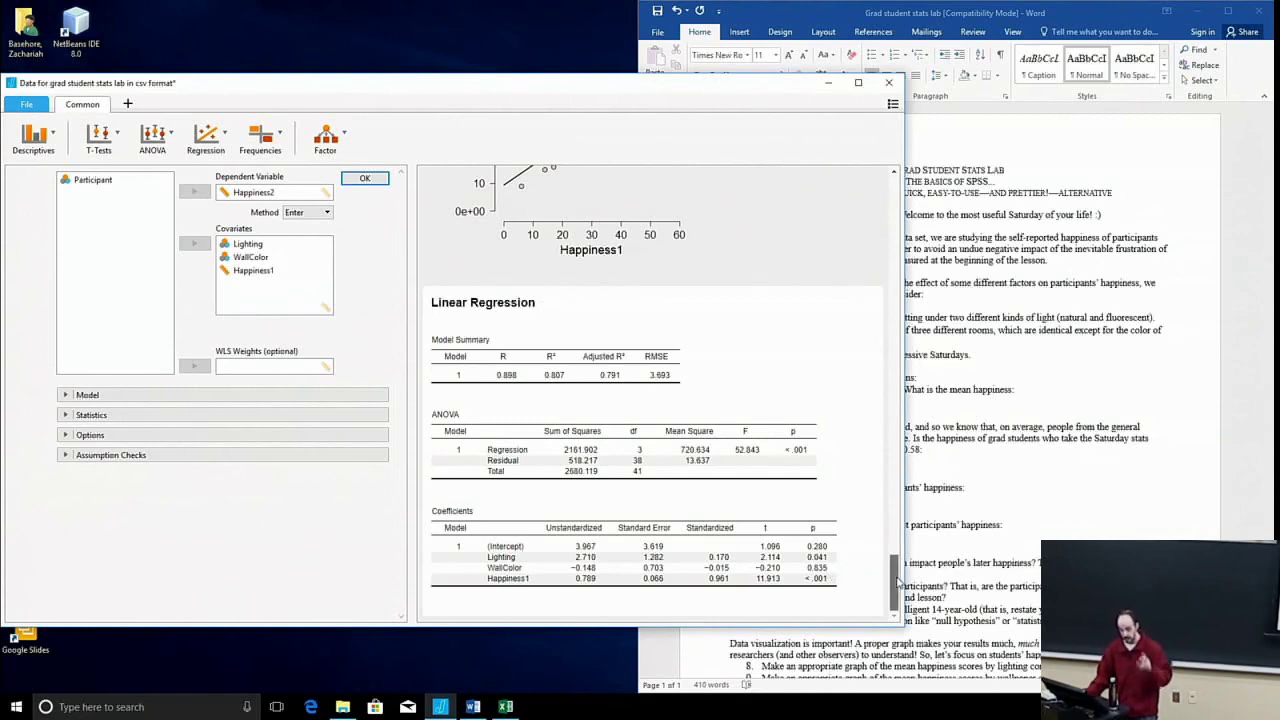
pyautogui.moveTo(897, 580); pyautogui.dragTo(903, 305)
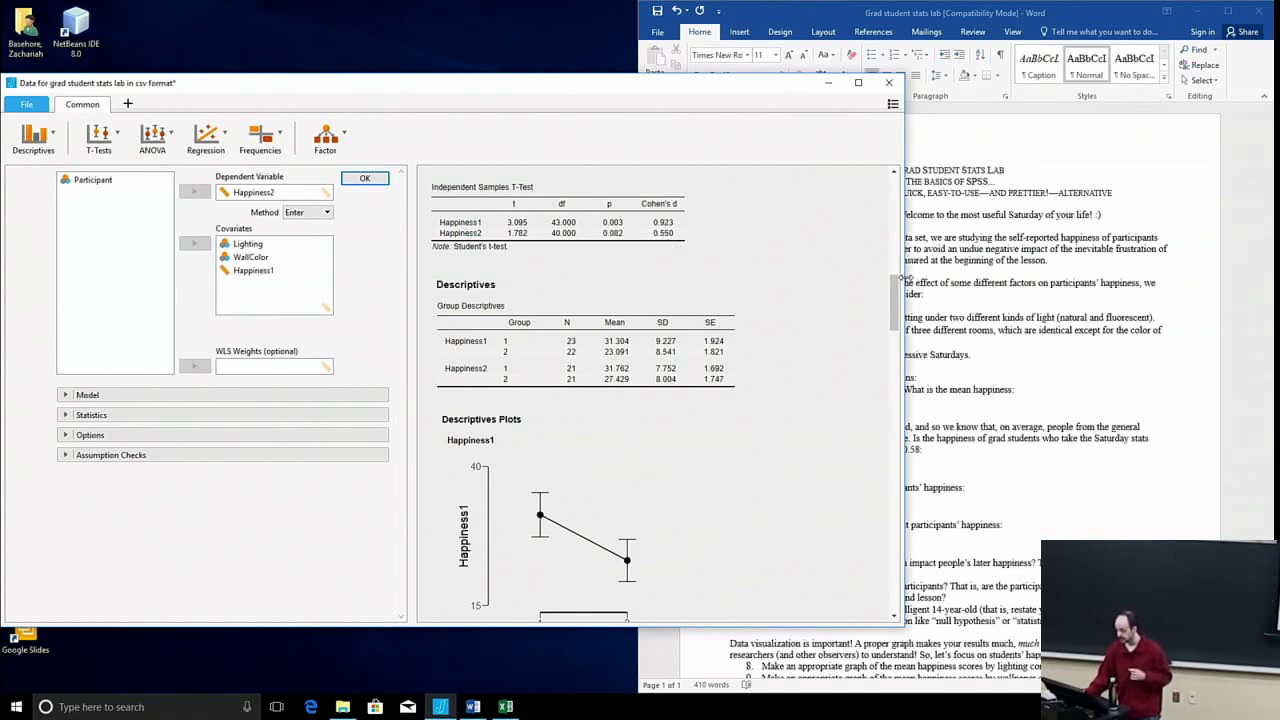
# - Scroll the results pane down to the Linear Regression output
pyautogui.moveTo(895, 295); pyautogui.dragTo(889, 573)
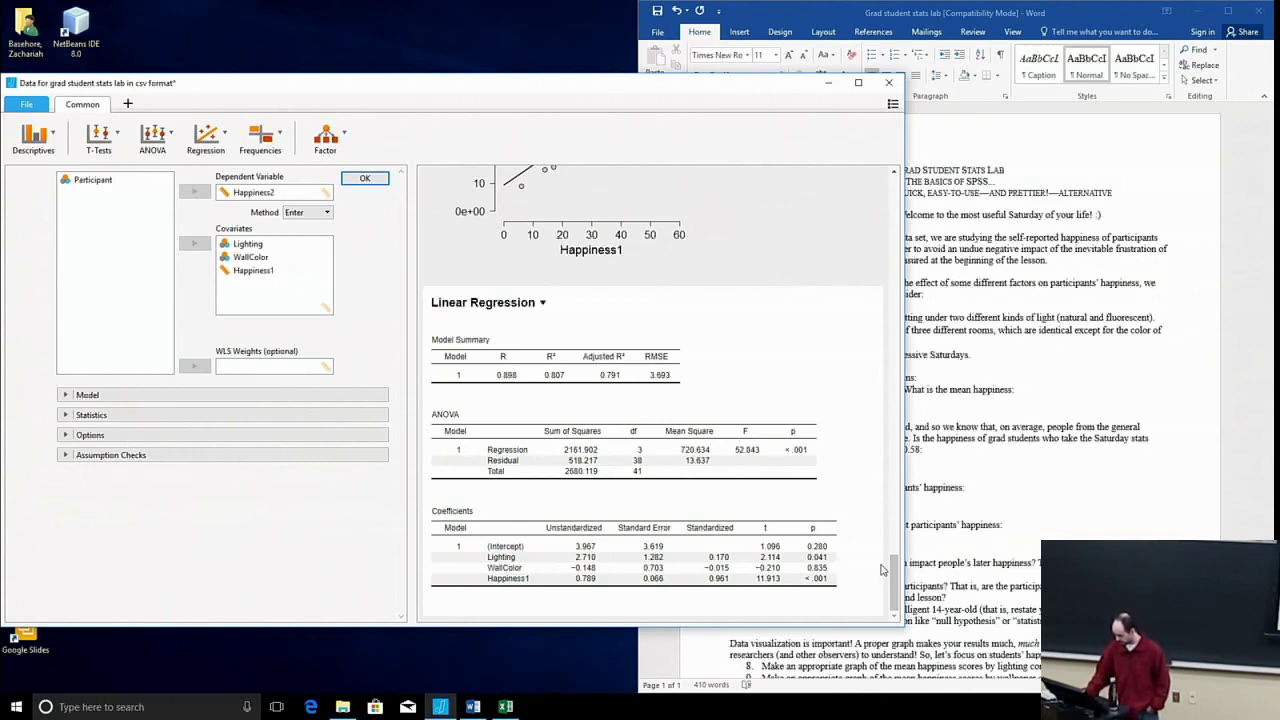
pyautogui.moveTo(890, 574); pyautogui.dragTo(879, 457)
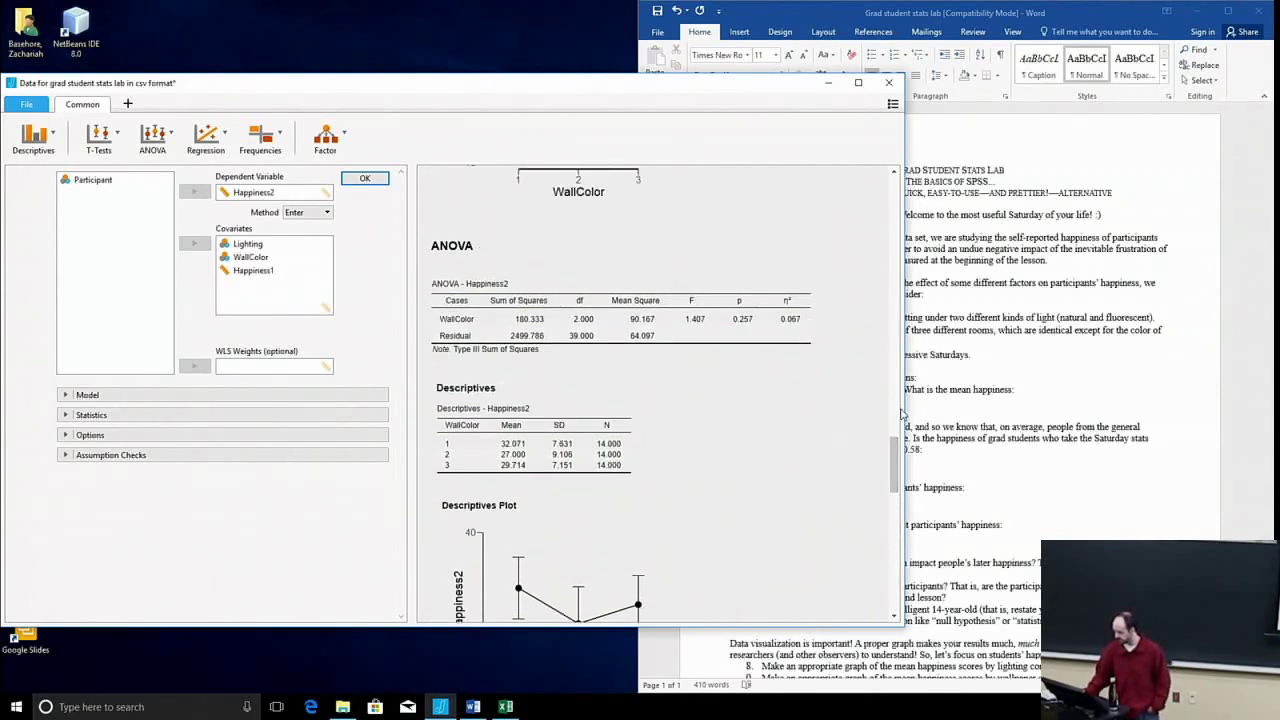
pyautogui.moveTo(896, 462); pyautogui.dragTo(895, 584)
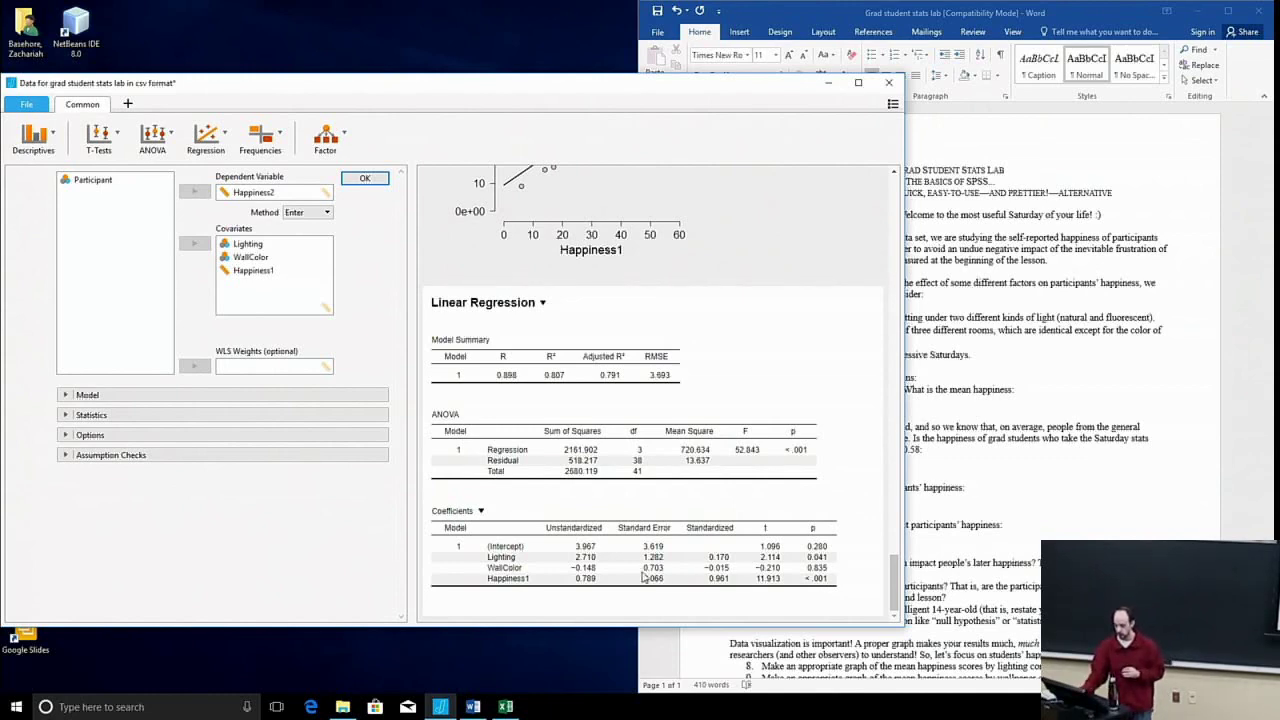
pyautogui.click(531, 590)
pyautogui.click(531, 590)
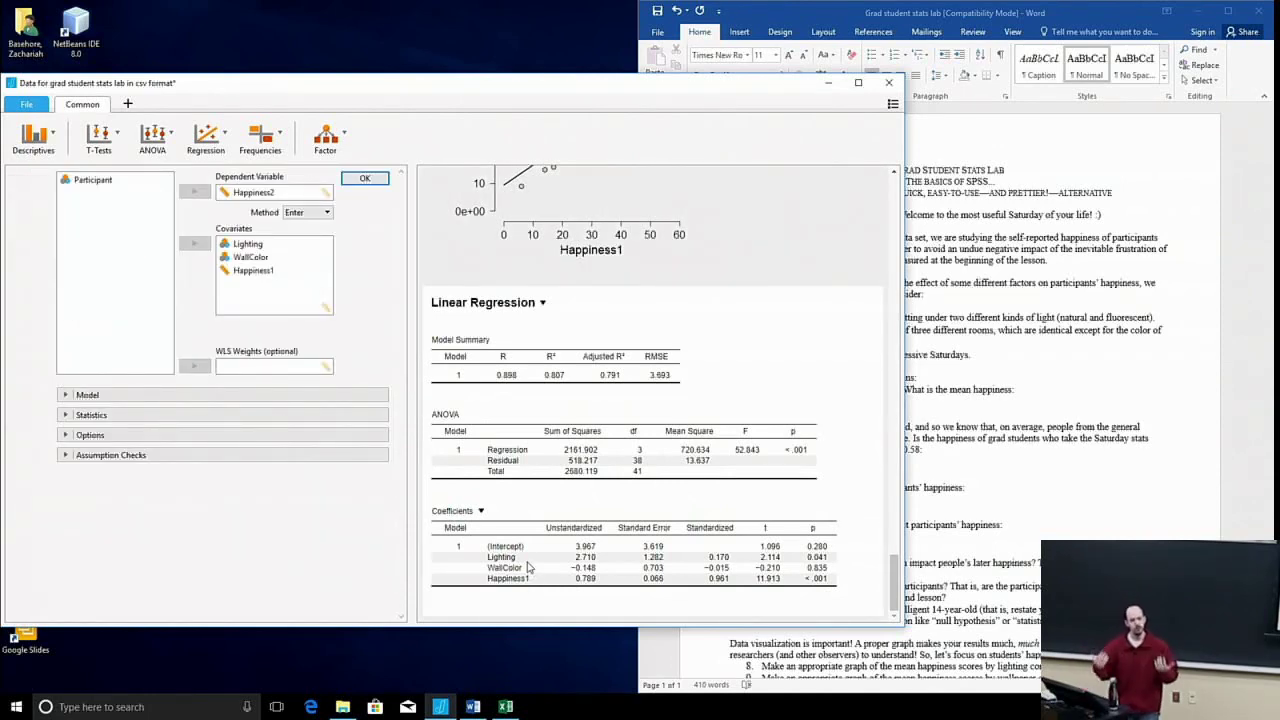
pyautogui.click(318, 397)
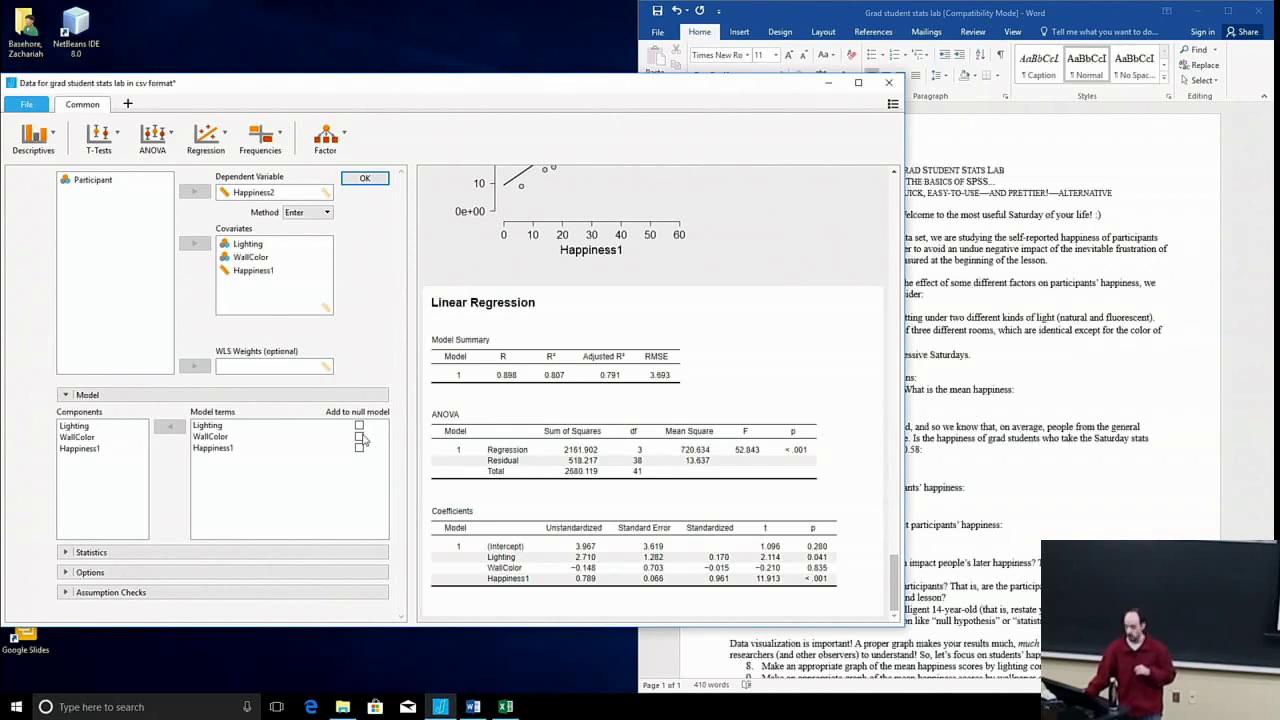
# - Leave WallColor's 'Add to null model' box unchecked, then expand the Statistics section
pyautogui.click(359, 436)
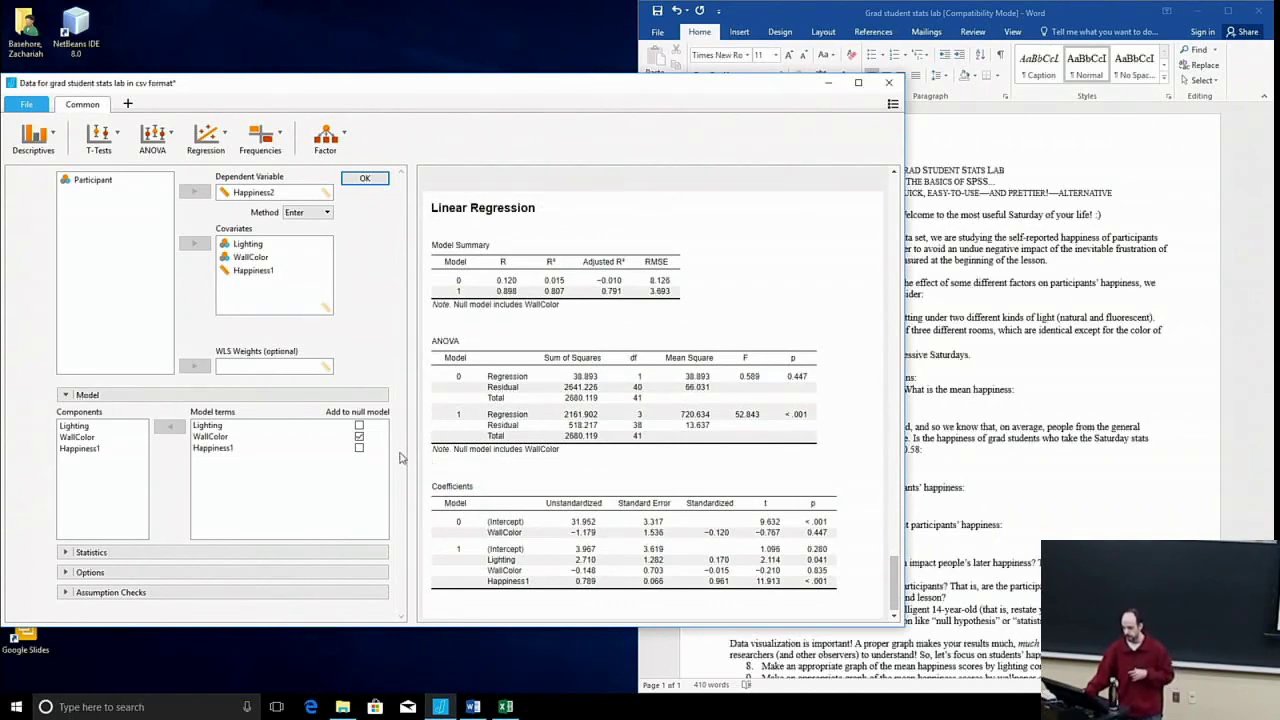
pyautogui.click(359, 437)
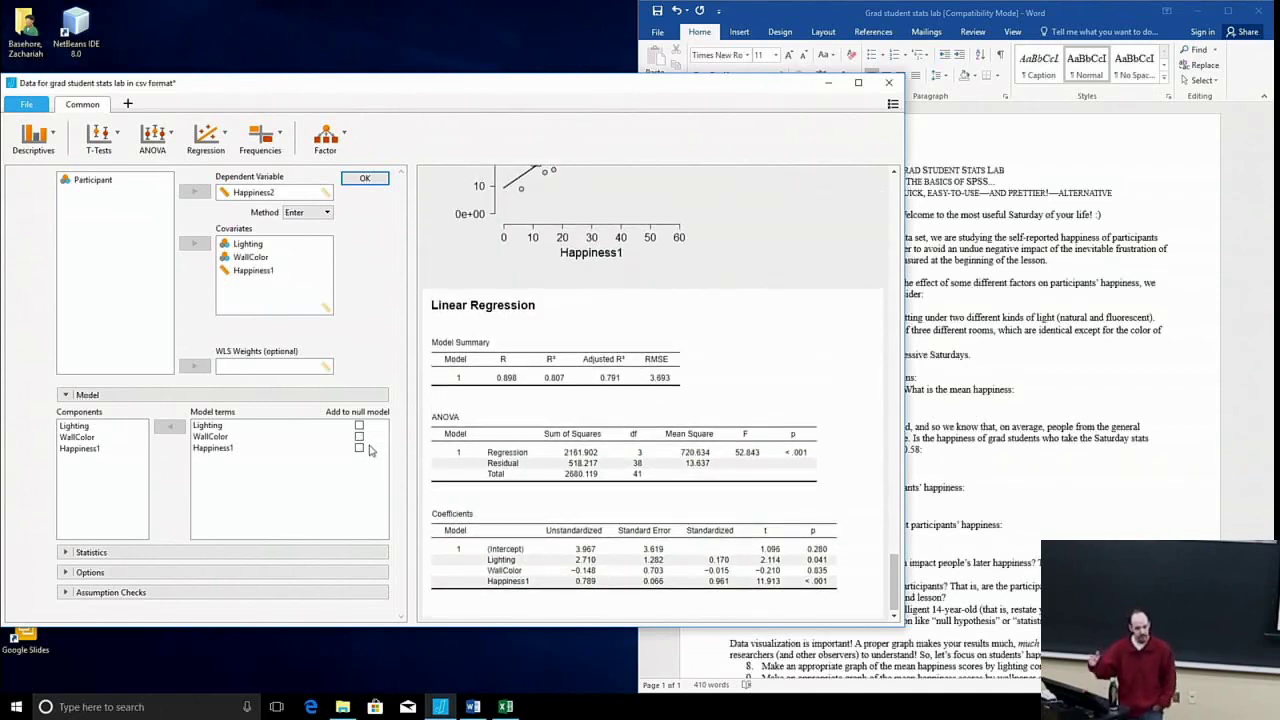
pyautogui.click(313, 396)
pyautogui.click(311, 415)
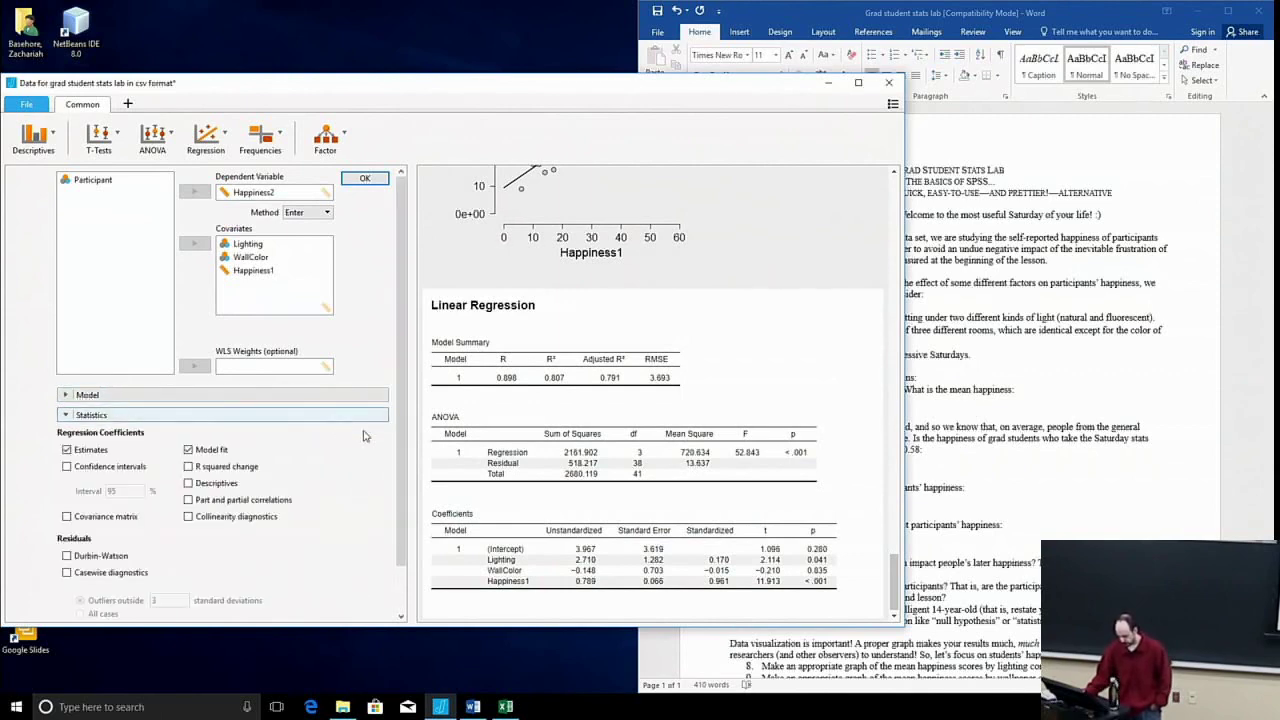
# - Enable 'R squared change' in the regression Statistics options
pyautogui.scroll(-1, 385, 448)
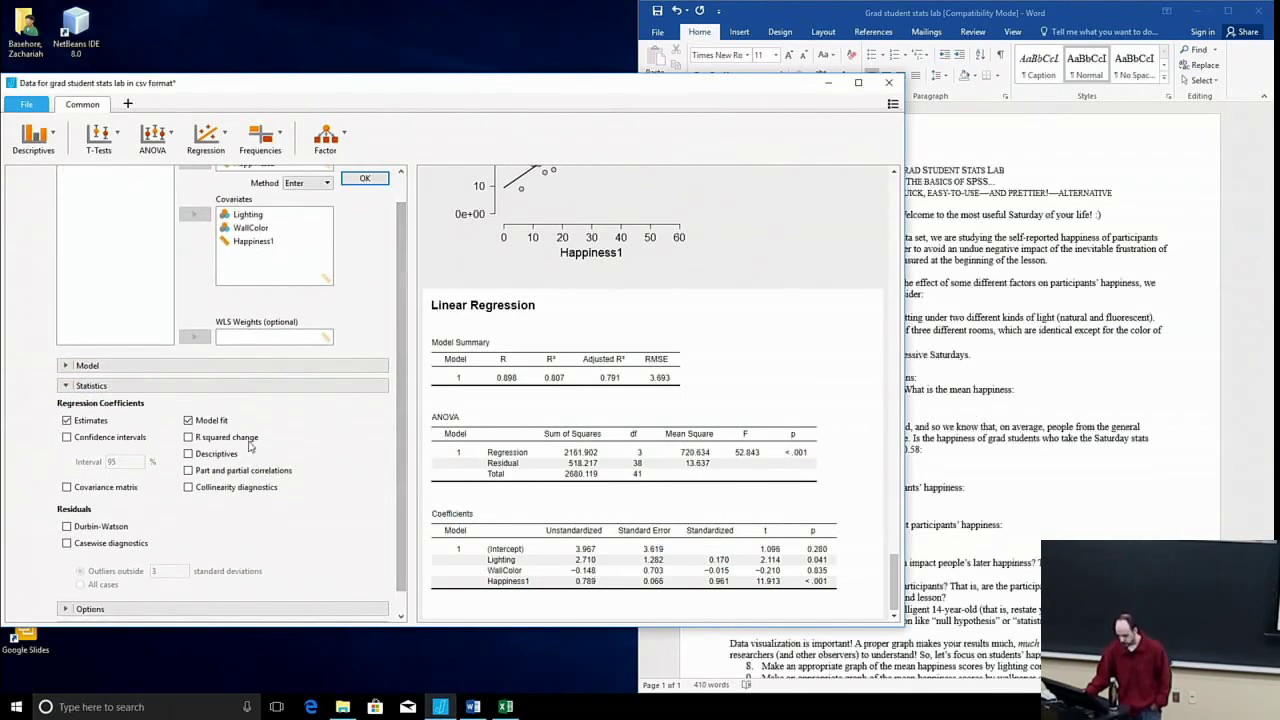
pyautogui.click(190, 437)
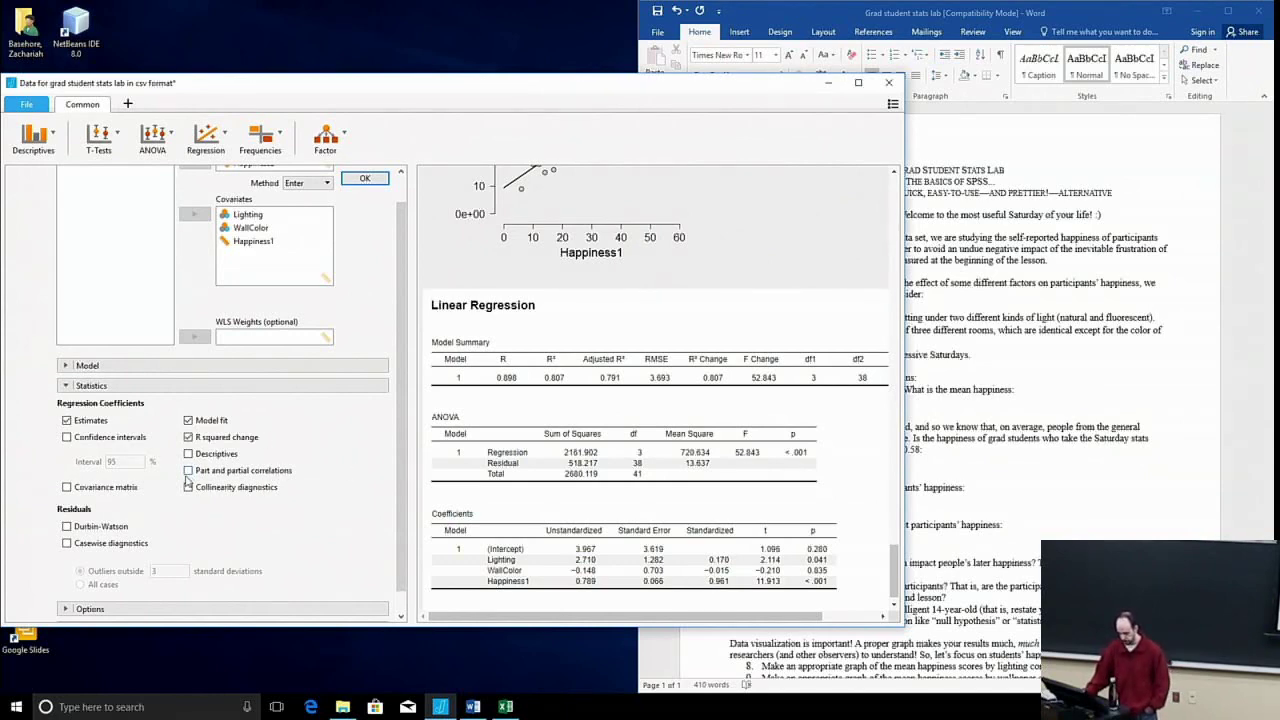
pyautogui.click(273, 398)
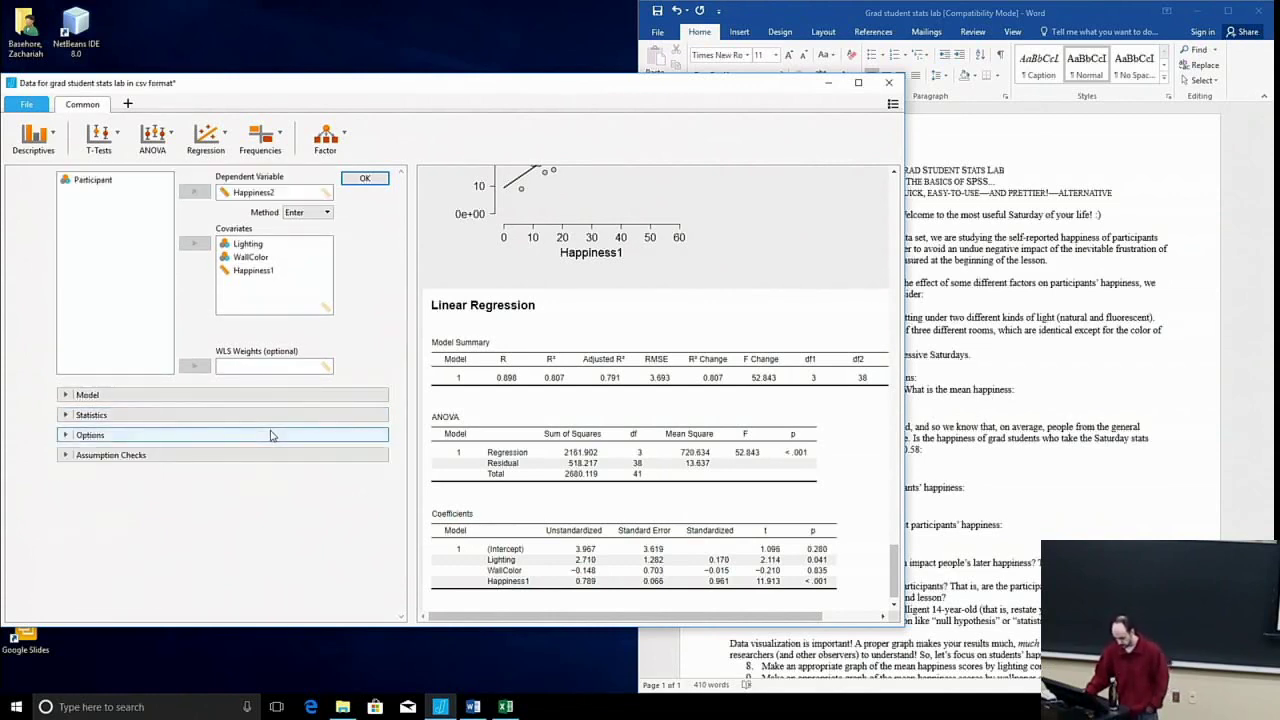
# - Expand the Assumption Checks section to show the residual plot checkboxes
pyautogui.click(274, 435)
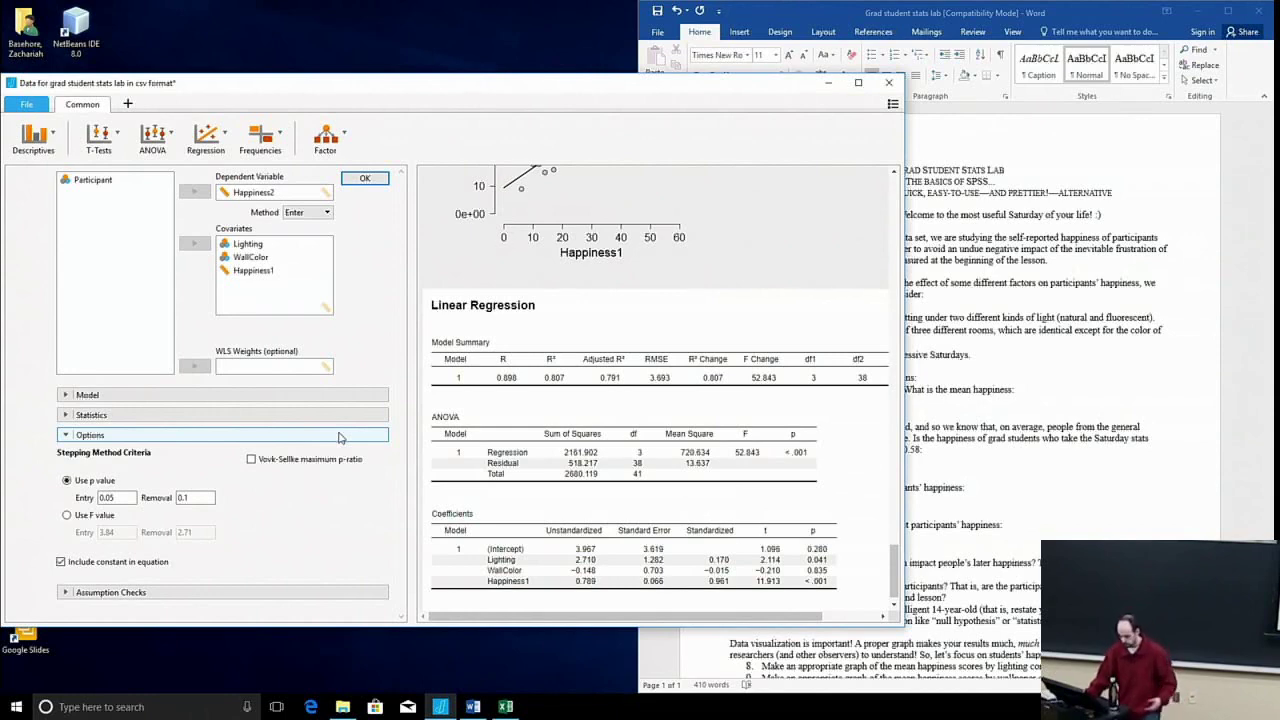
pyautogui.click(338, 436)
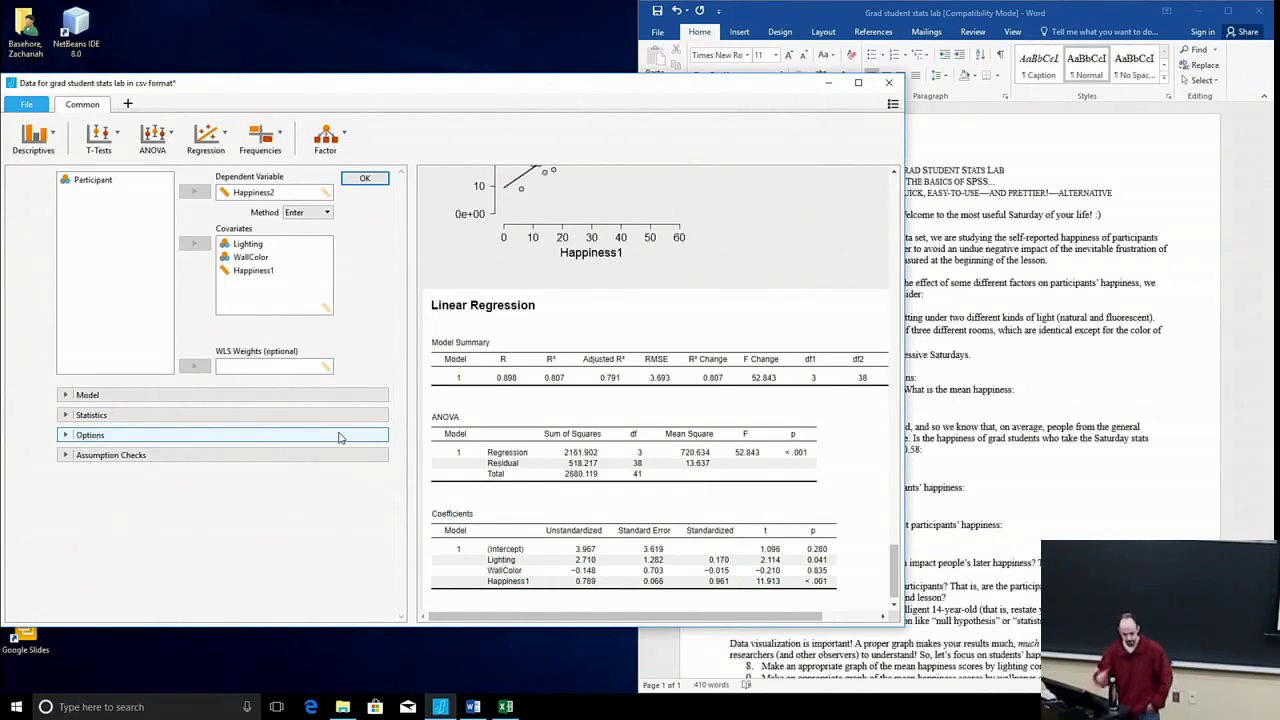
pyautogui.click(338, 436)
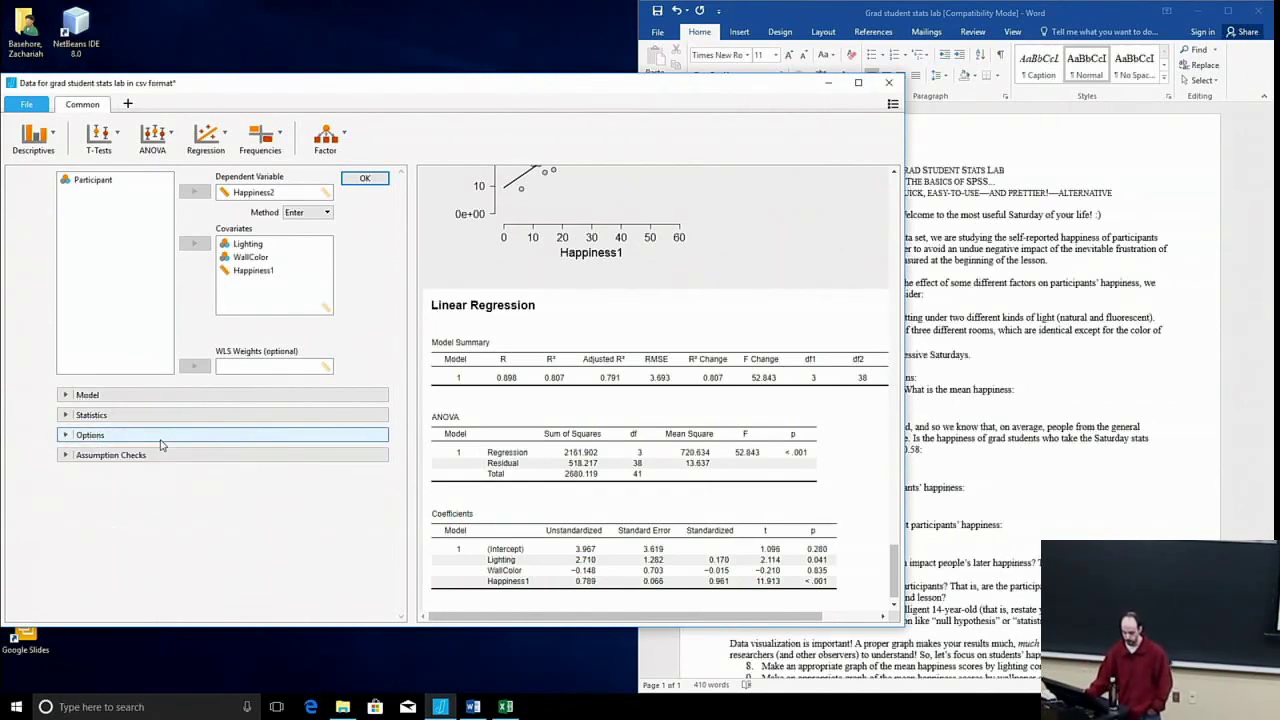
pyautogui.click(184, 457)
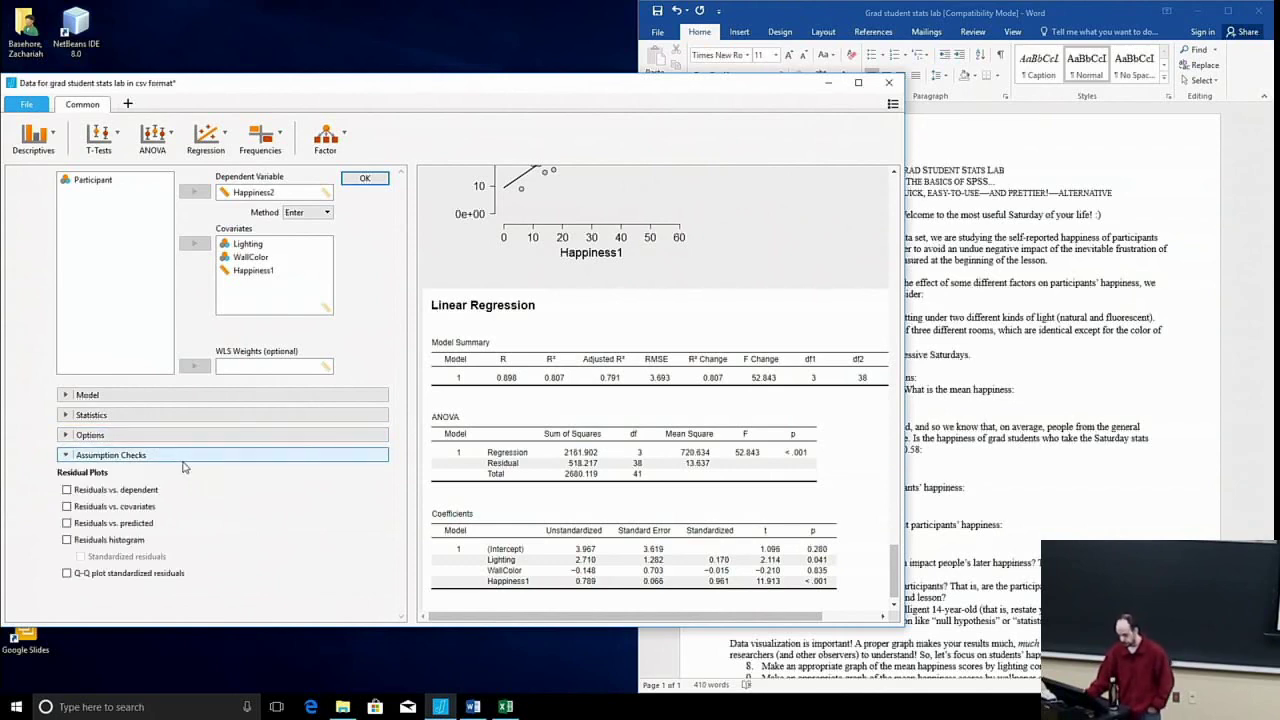
# - Enable the Residuals vs. predicted plot and the Residuals vs. covariates plots
pyautogui.click(66, 524)
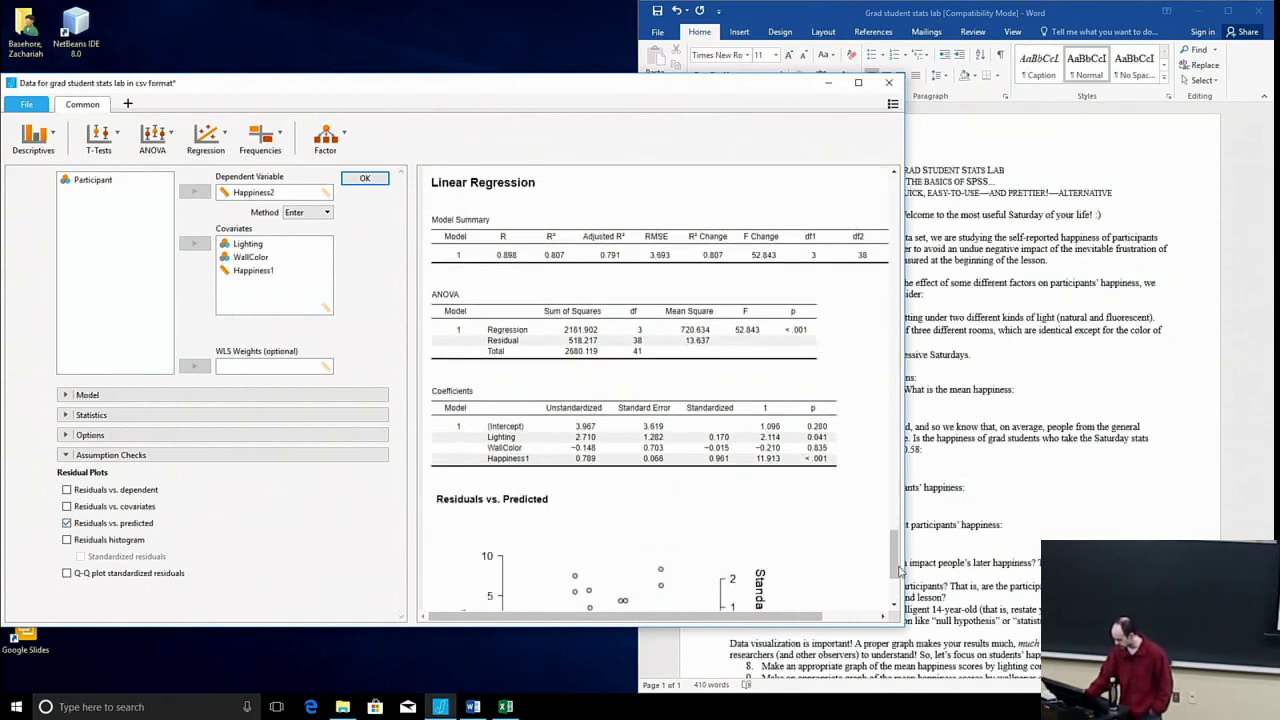
pyautogui.moveTo(893, 568); pyautogui.dragTo(895, 600)
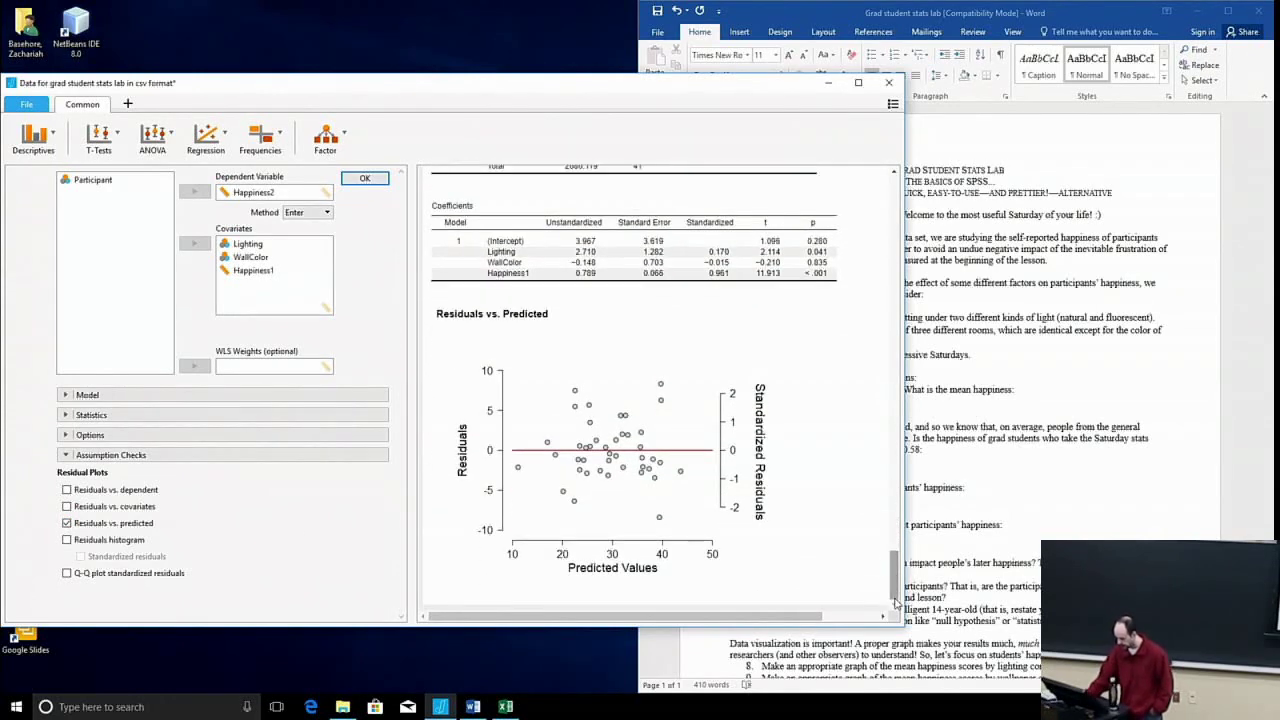
pyautogui.click(67, 507)
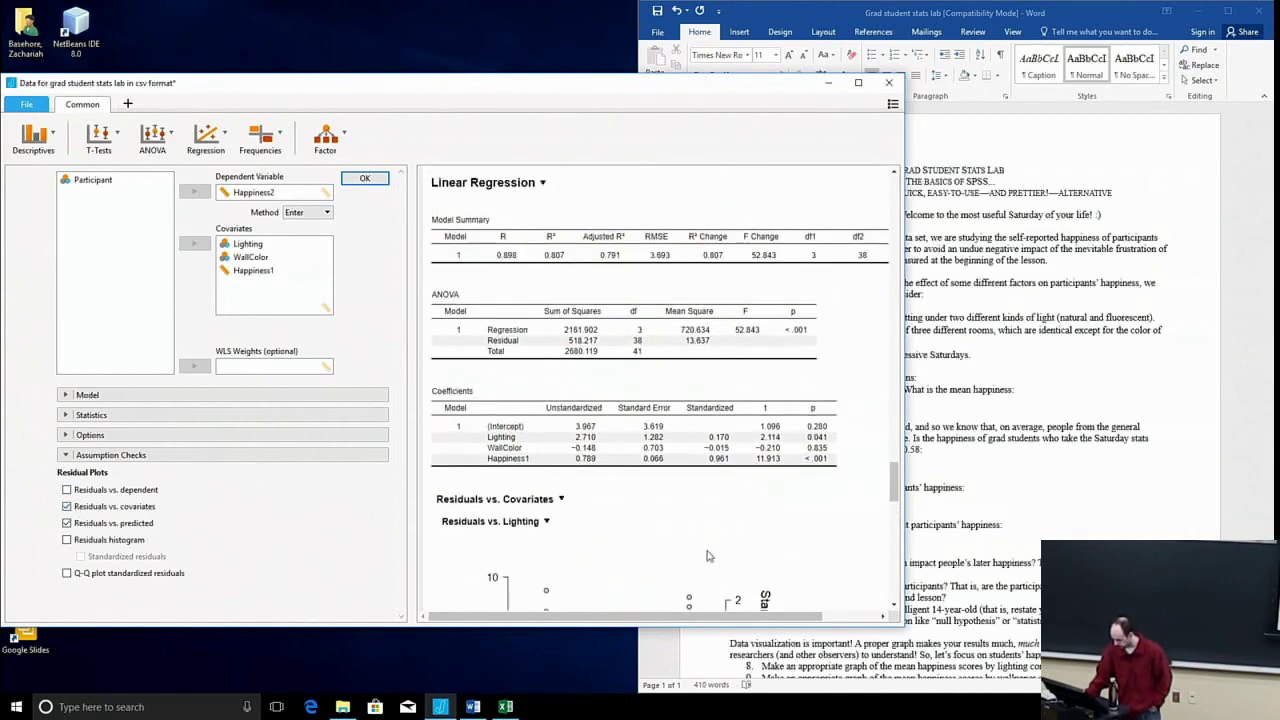
# - Enable the Q-Q plot of standardized residuals, trying then dropping the Residuals vs. dependent plot
pyautogui.moveTo(894, 492); pyautogui.dragTo(898, 592)
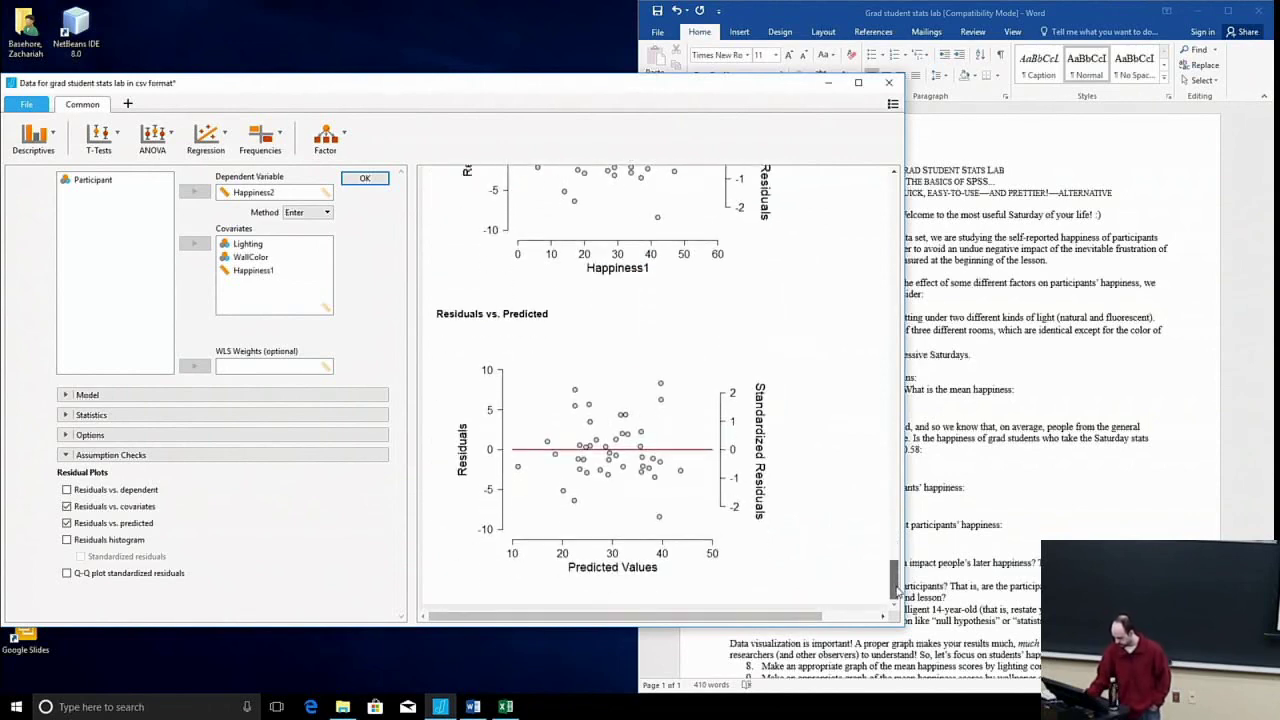
pyautogui.click(66, 490)
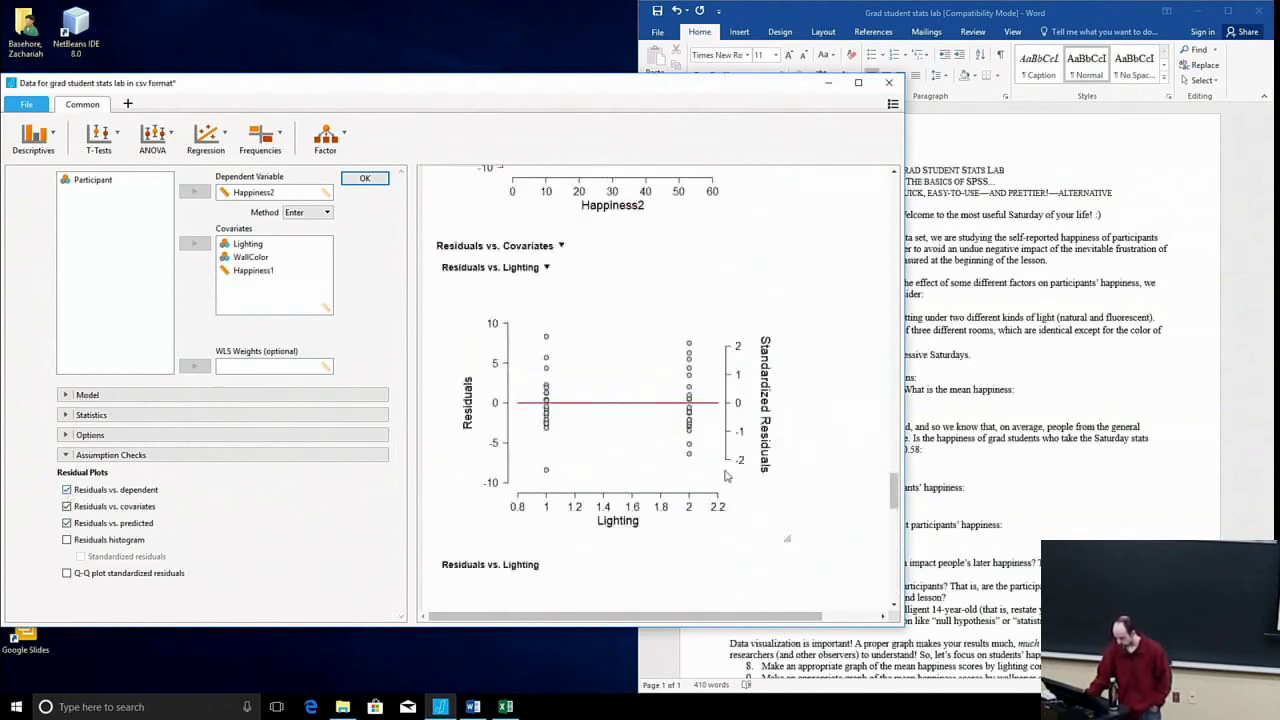
pyautogui.moveTo(894, 447); pyautogui.dragTo(910, 592)
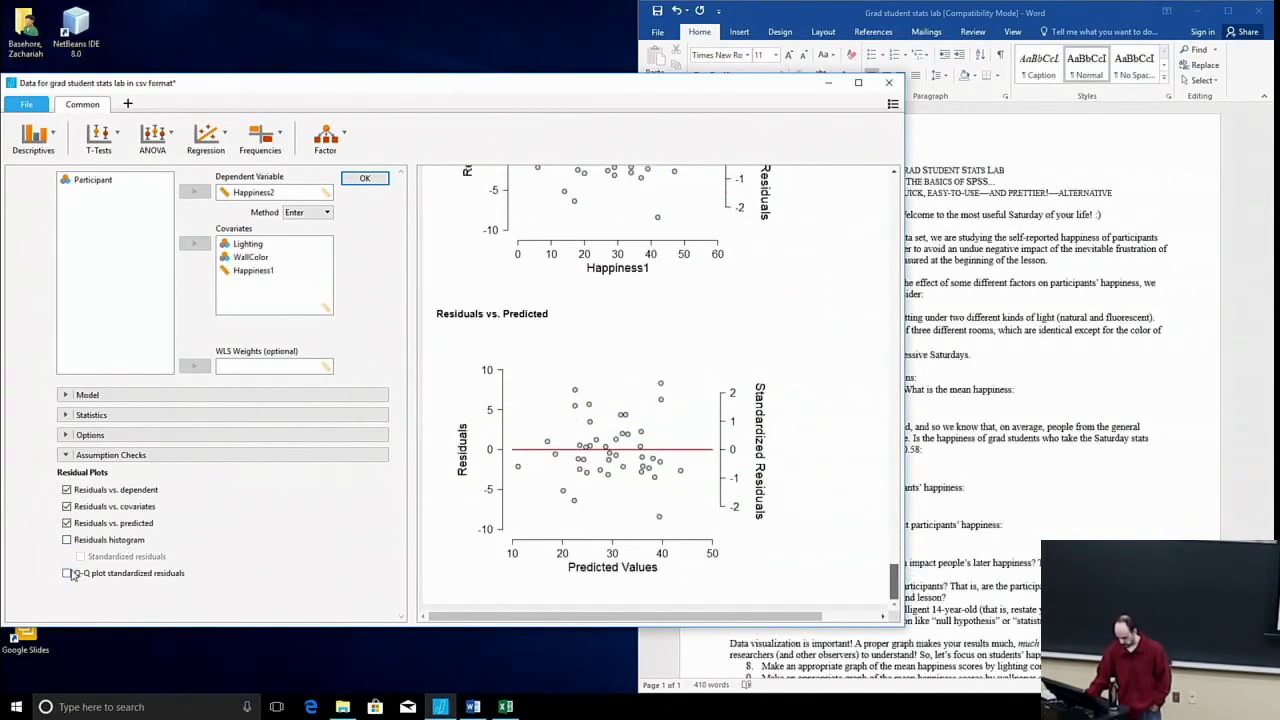
pyautogui.click(67, 573)
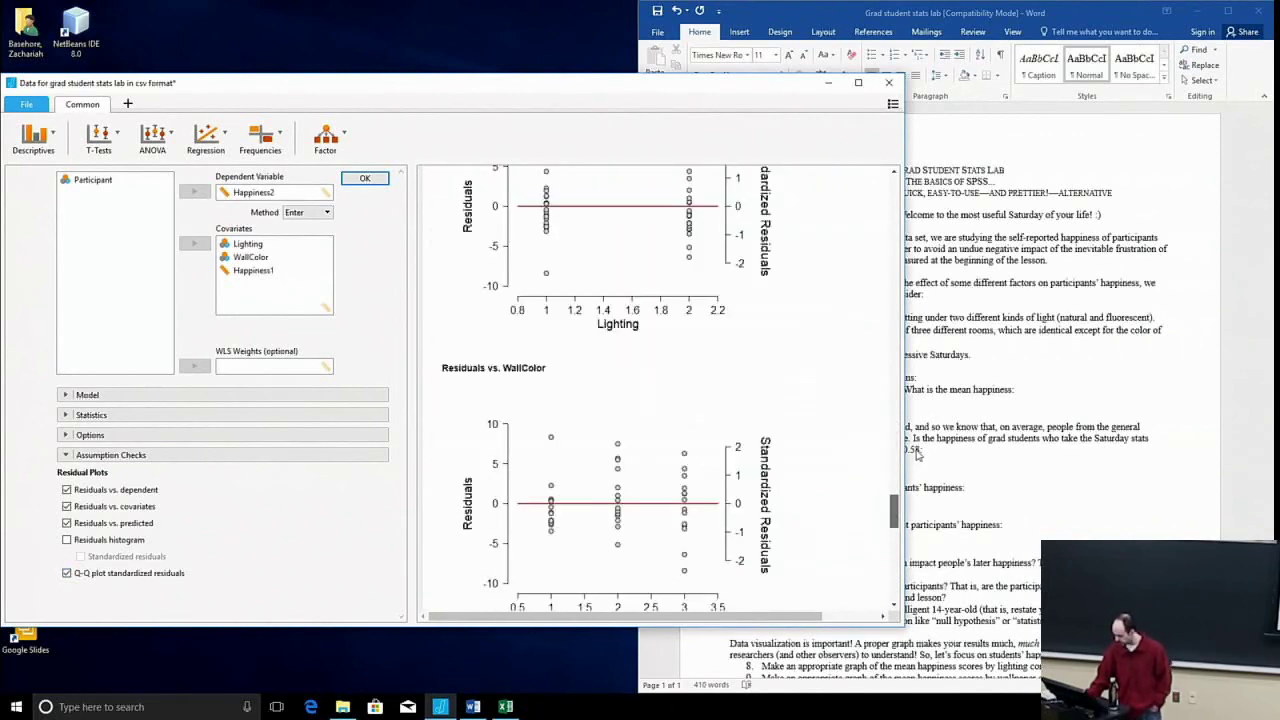
pyautogui.scroll(-3, 885, 518)
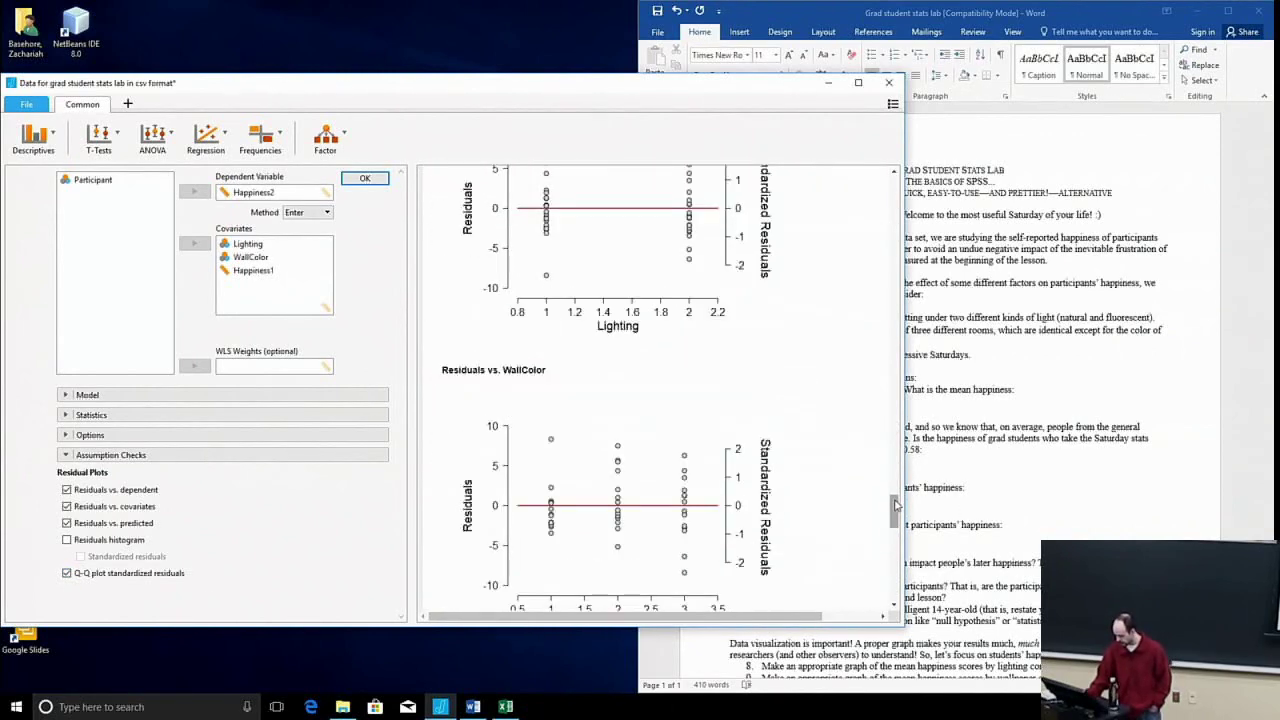
pyautogui.moveTo(896, 510); pyautogui.dragTo(906, 580)
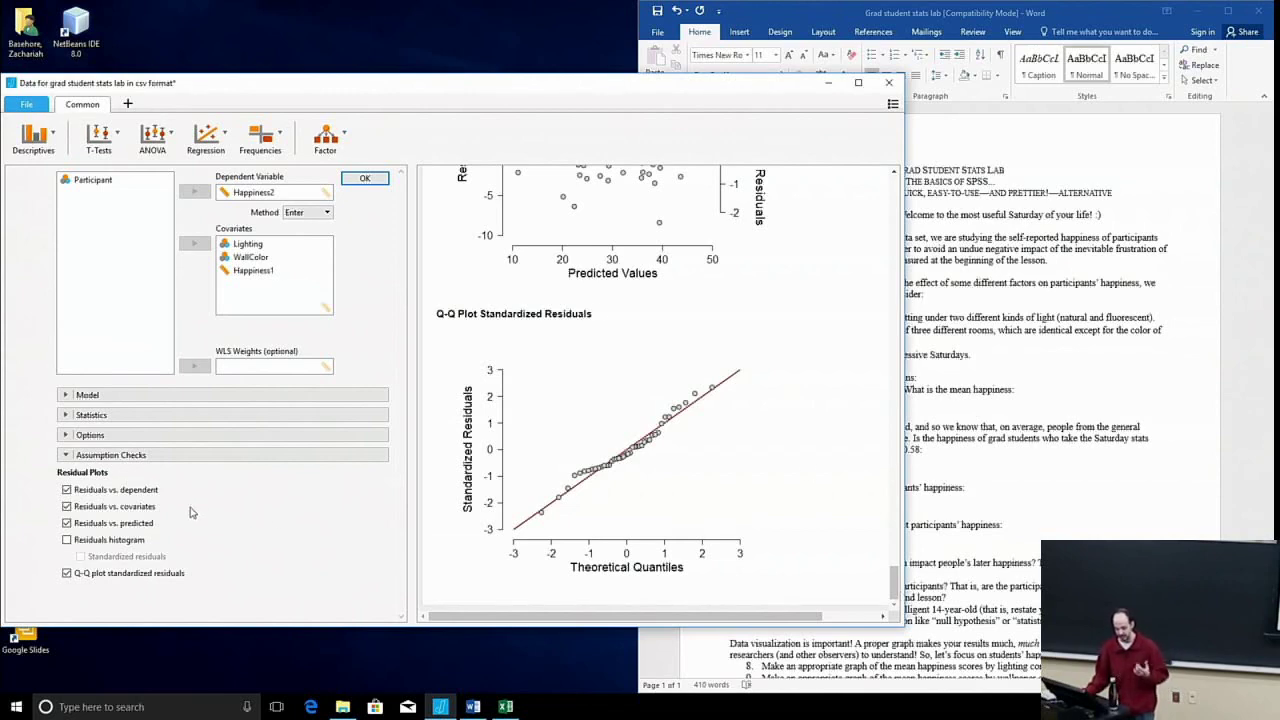
pyautogui.click(67, 489)
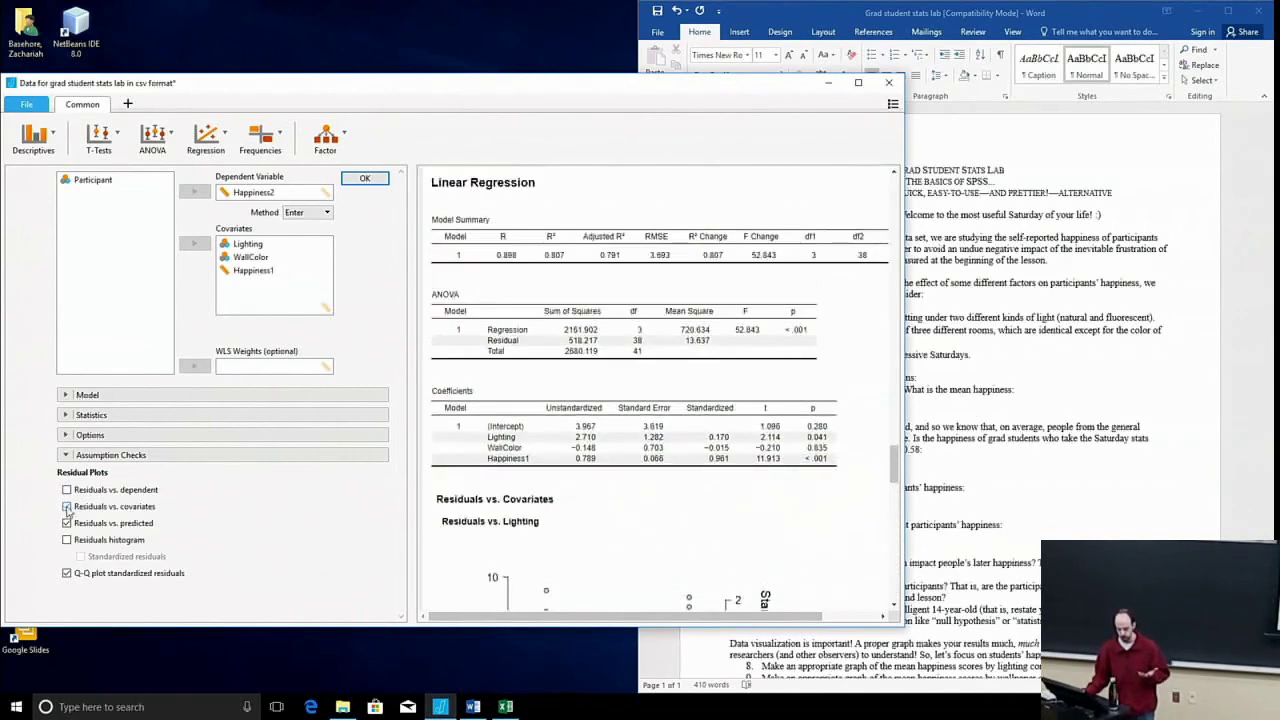
# - Uncheck Residuals vs. covariates and Residuals vs. predicted, then scroll down to the Q-Q plot
pyautogui.click(67, 506)
pyautogui.click(67, 523)
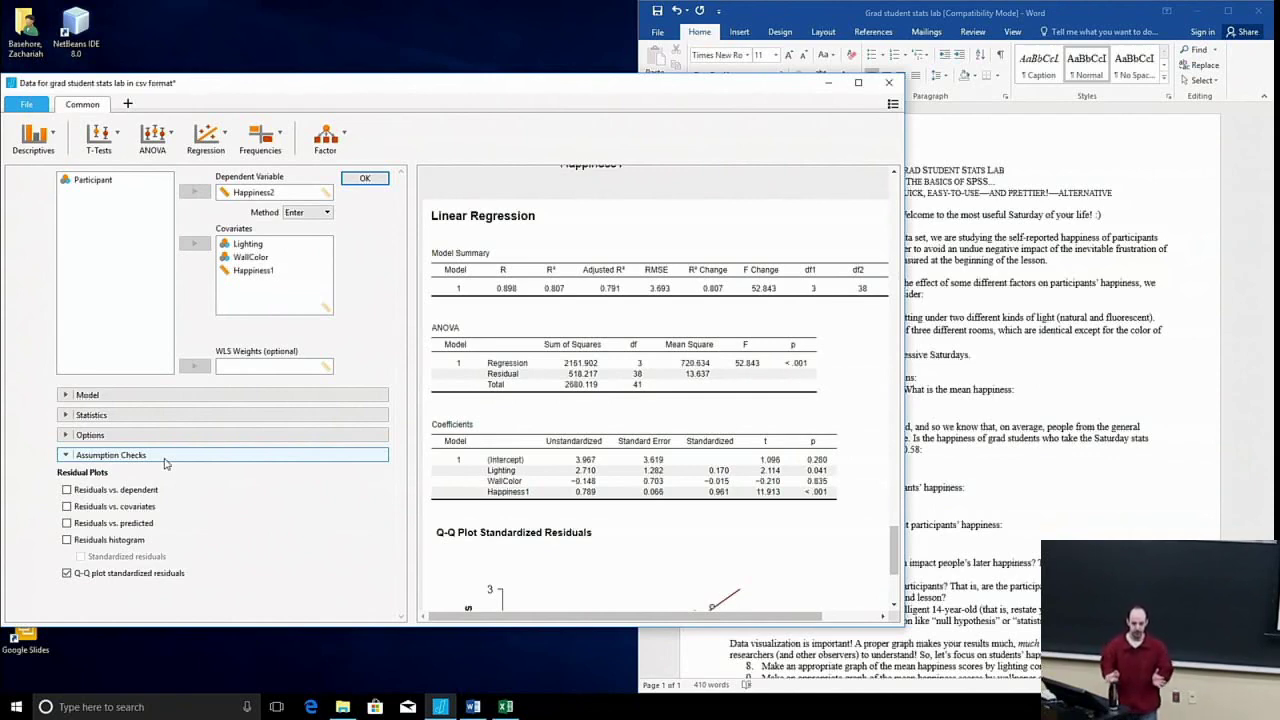
pyautogui.click(165, 458)
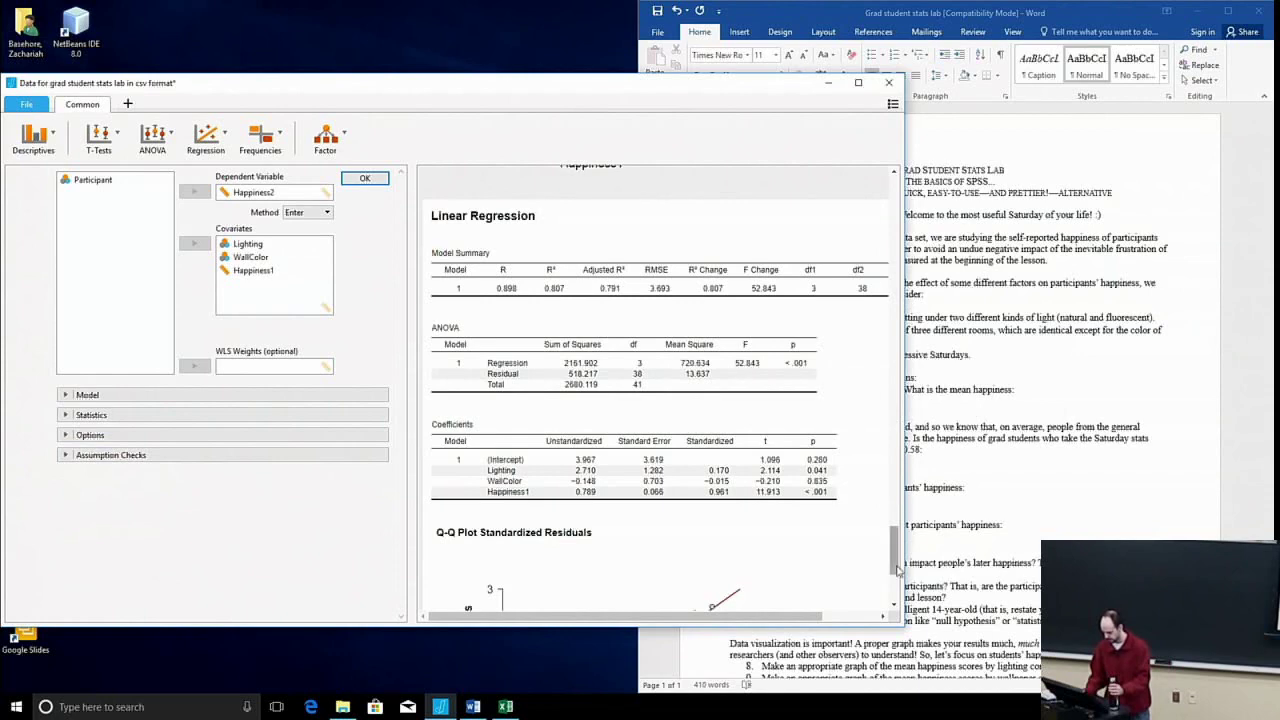
pyautogui.scroll(-4, 894, 570)
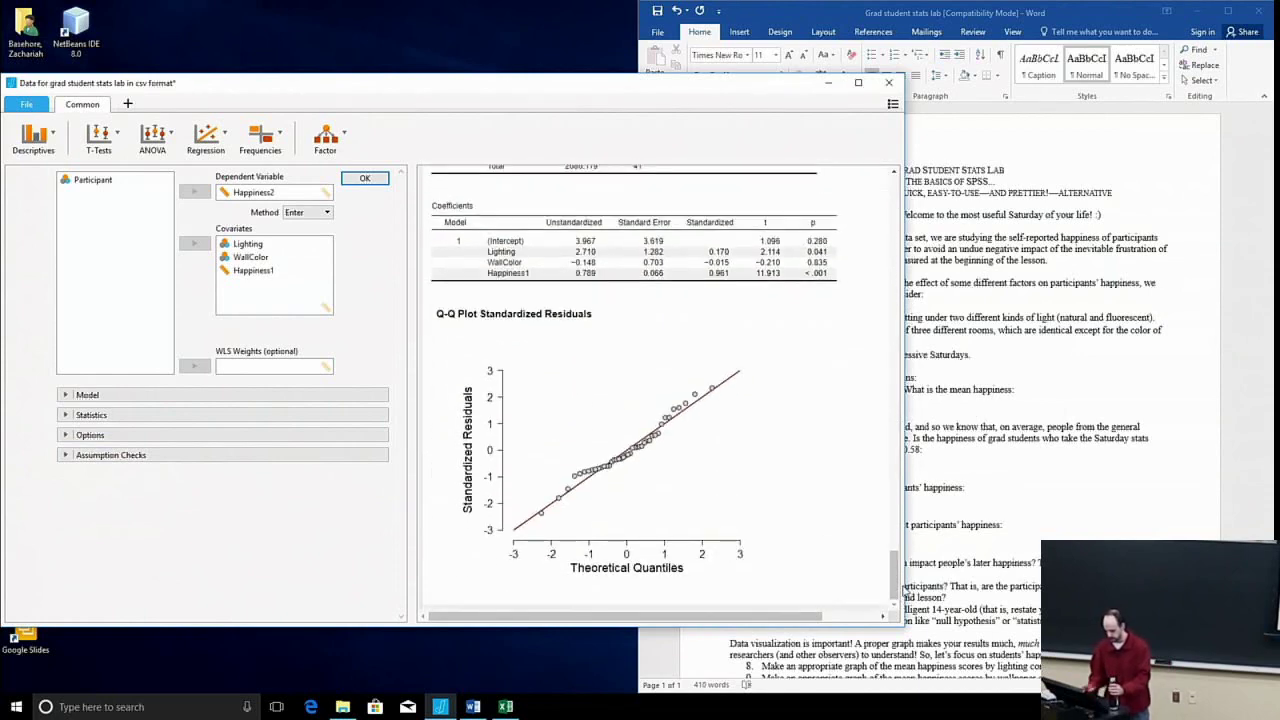